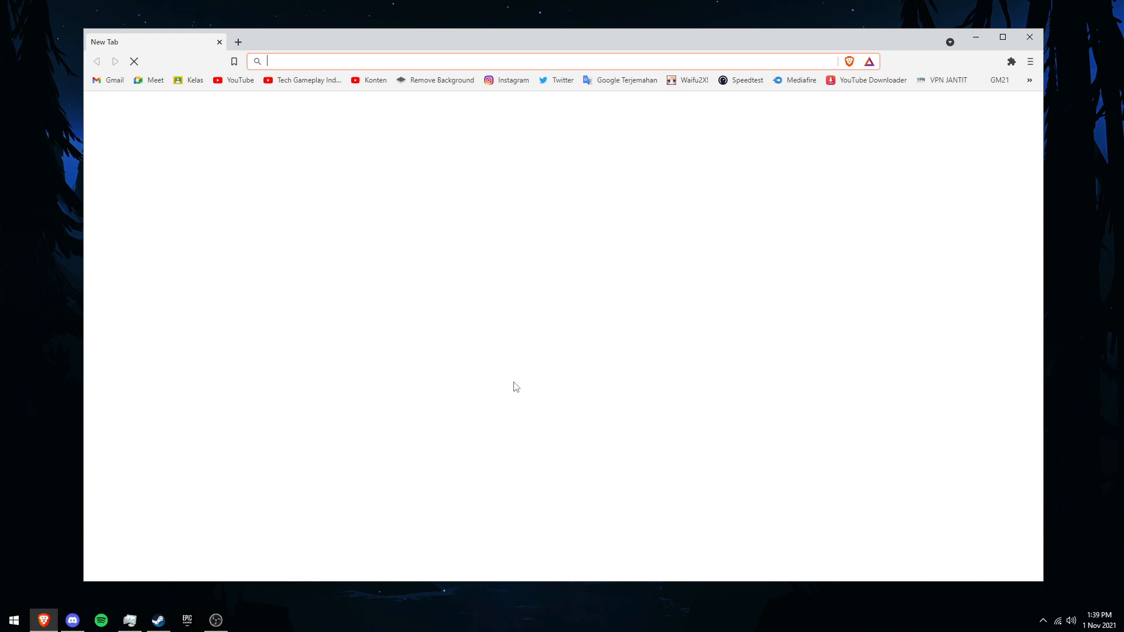
Step: Search Google for "download opera" and open the Opera browser download page from the results
text(download opera)
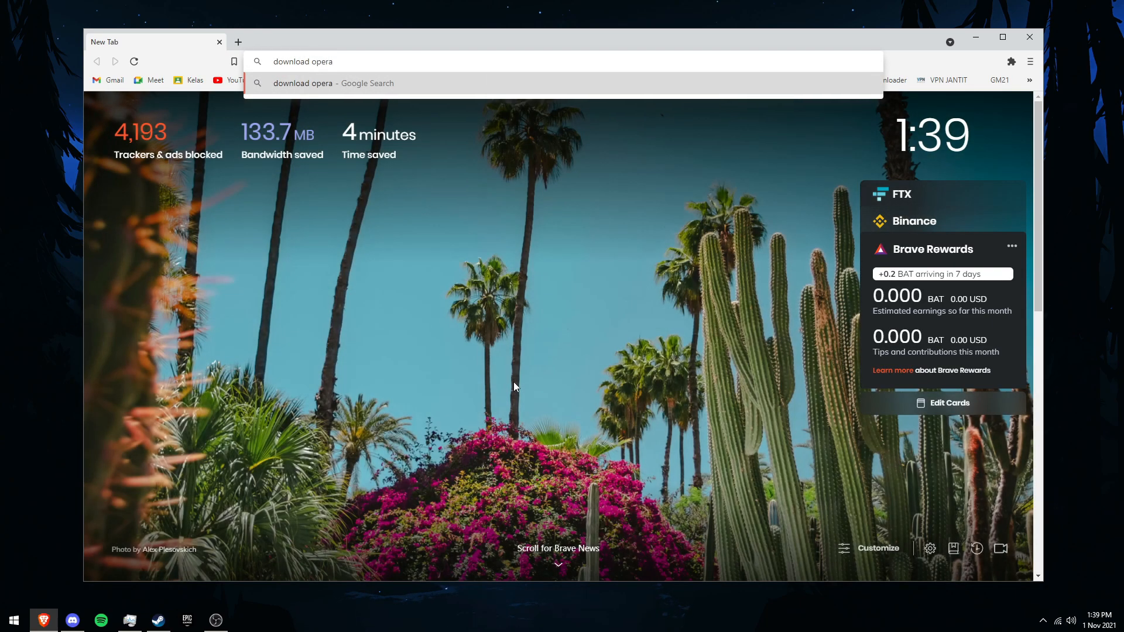
key(Return)
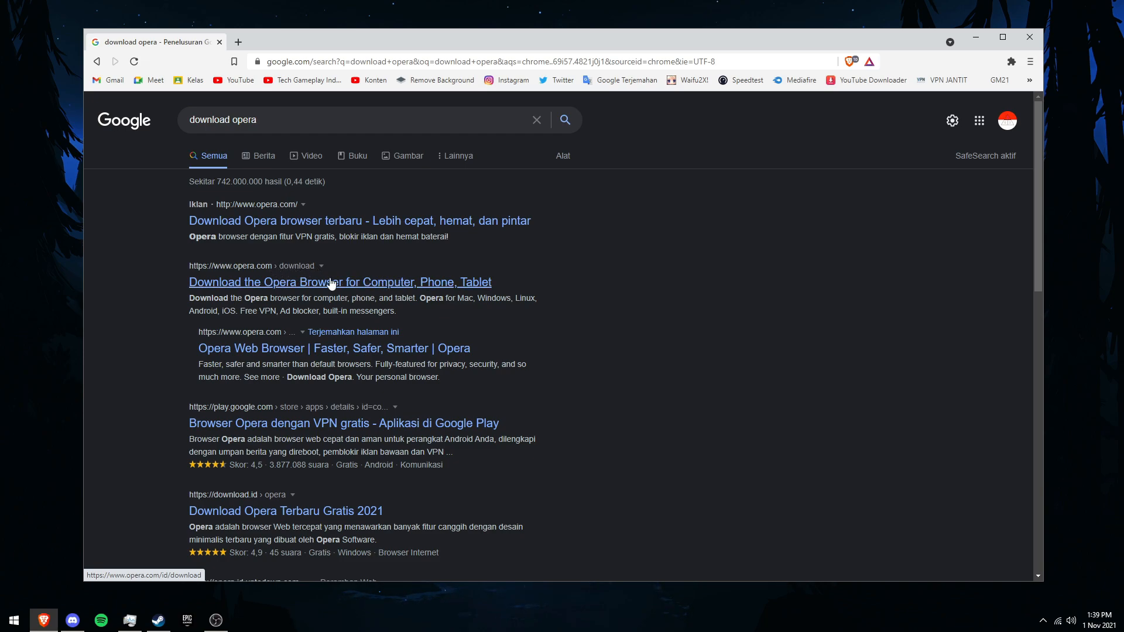
click(386, 287)
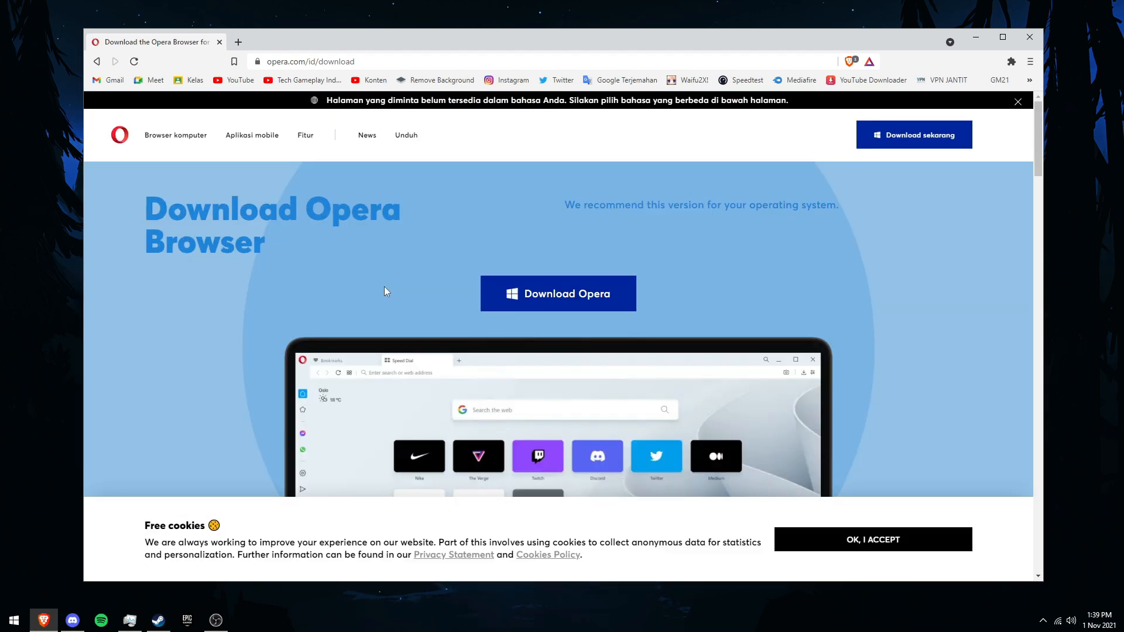
Step: Scroll through the download page and expand the Opera GX section
scroll(456, 267, down, 8)
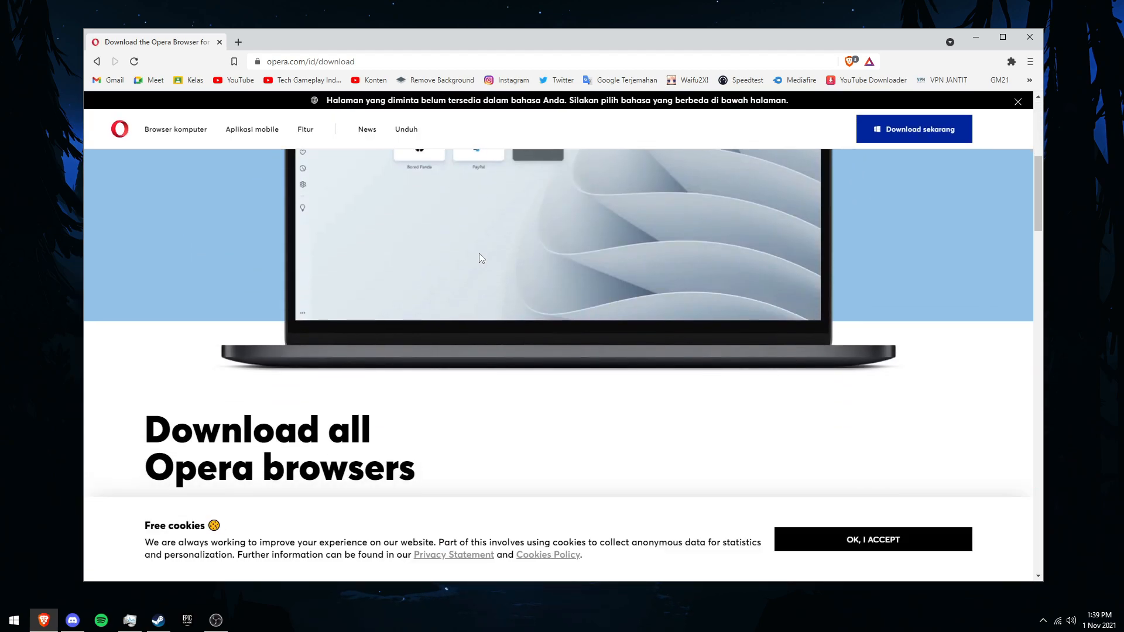
scroll(499, 255, down, 1)
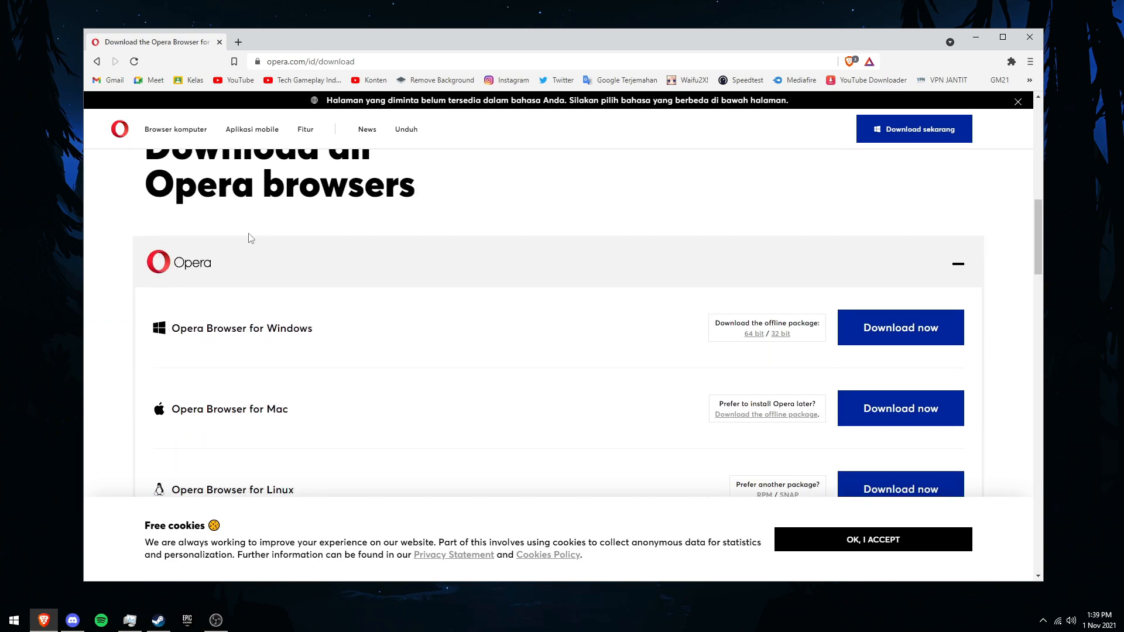
scroll(422, 281, down, 8)
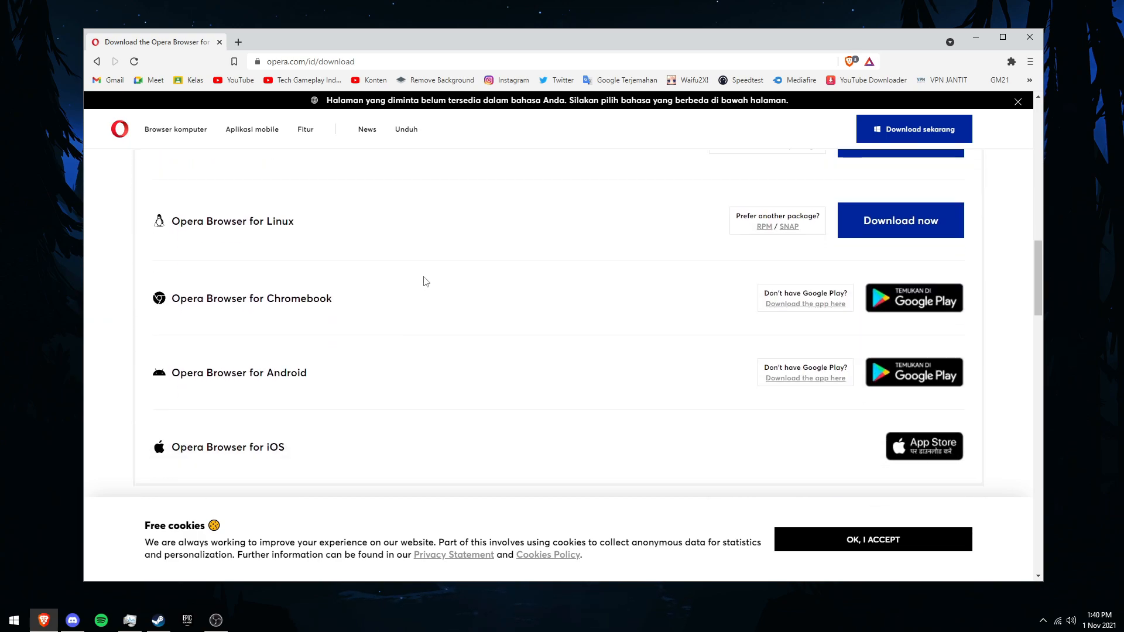
scroll(491, 279, down, 1)
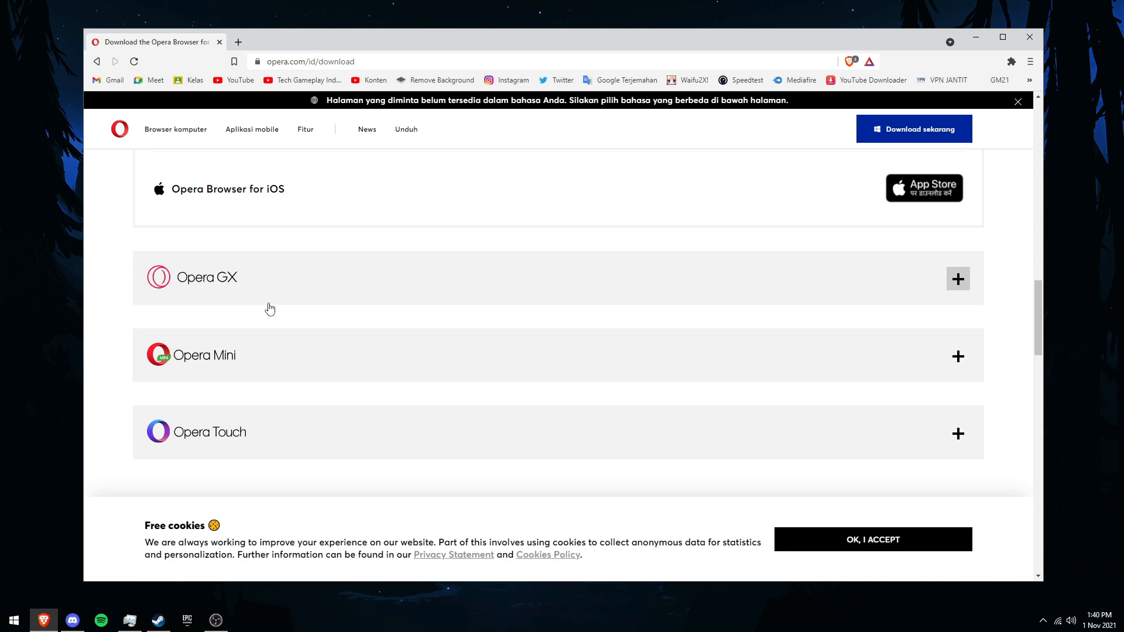
scroll(304, 370, up, 6)
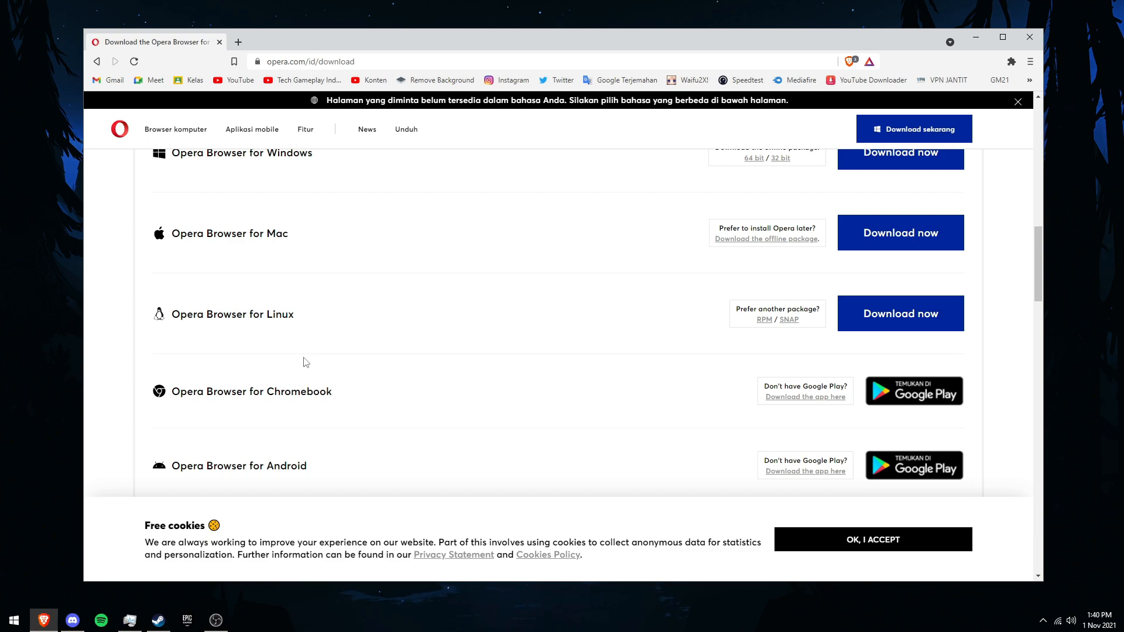
scroll(304, 362, down, 6)
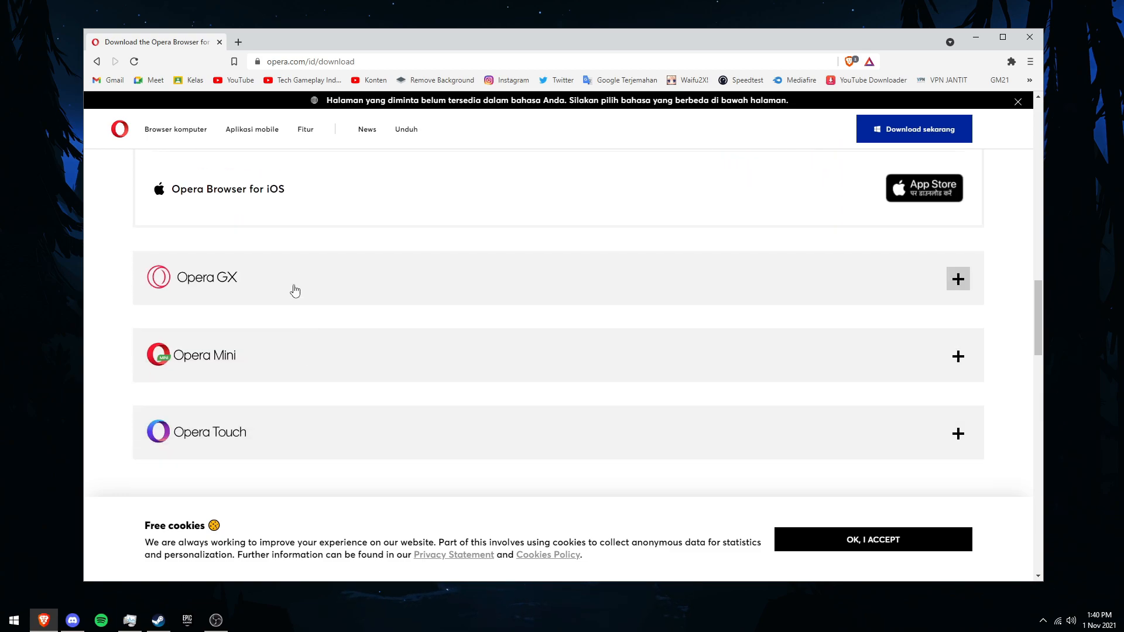
click(295, 291)
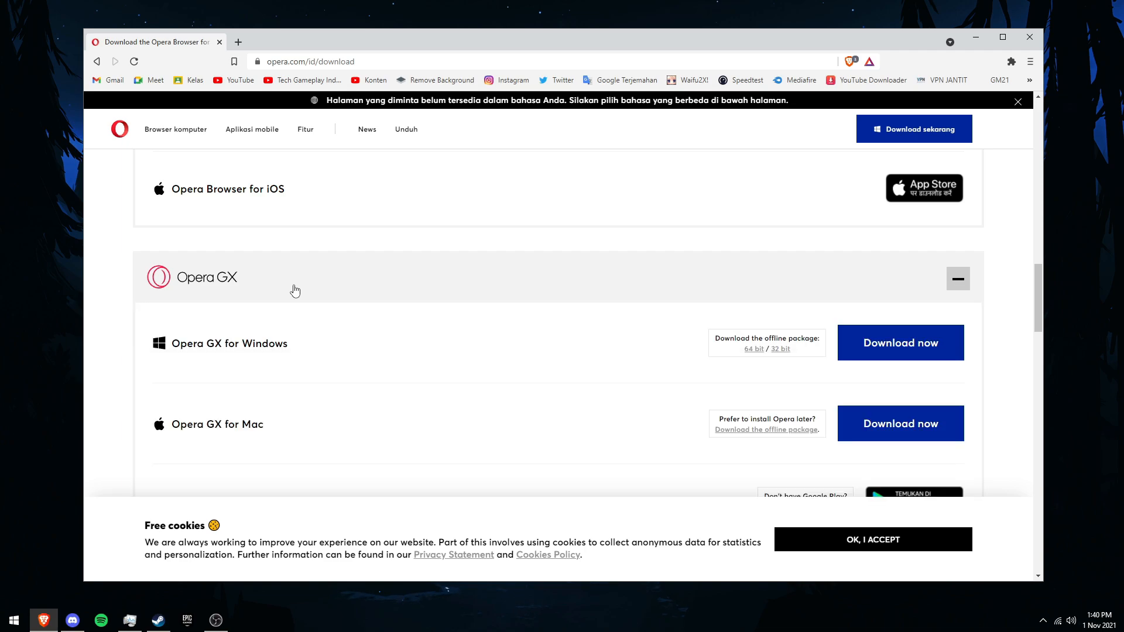
Step: Download the Opera GX for Windows installer as OperaGXSetup.exe into the Downloads folder
scroll(296, 293, down, 1)
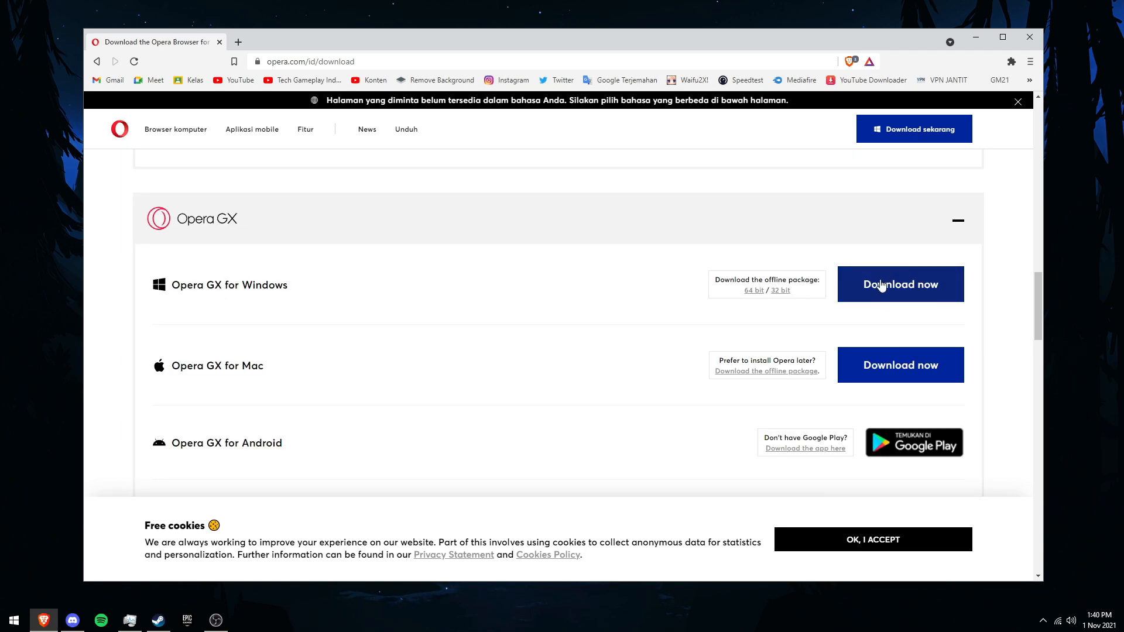
click(915, 287)
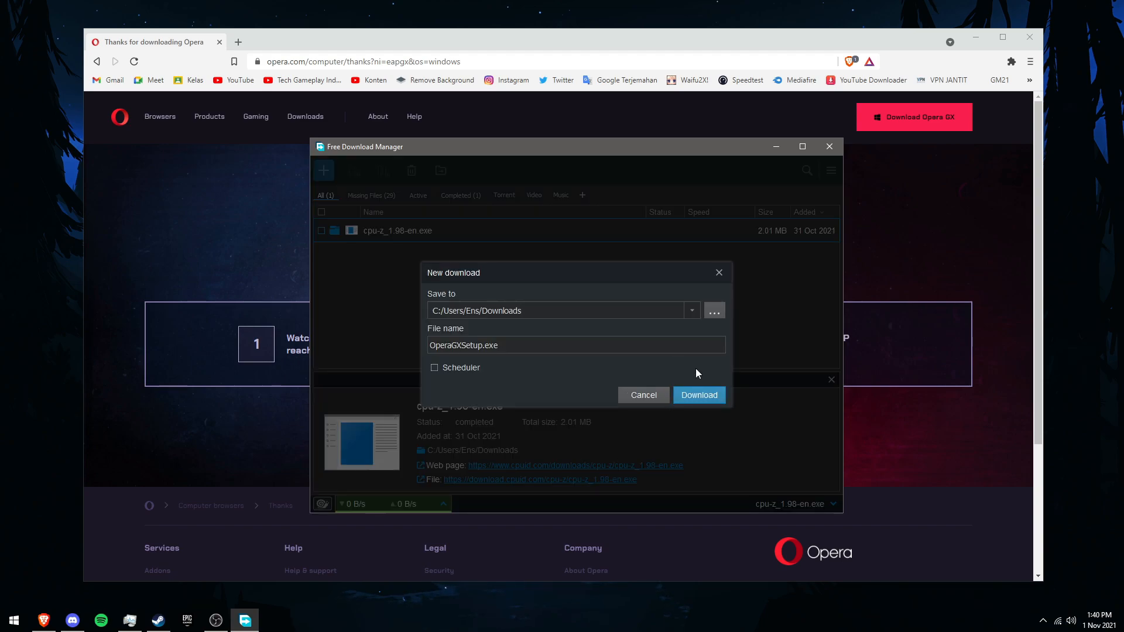
click(712, 396)
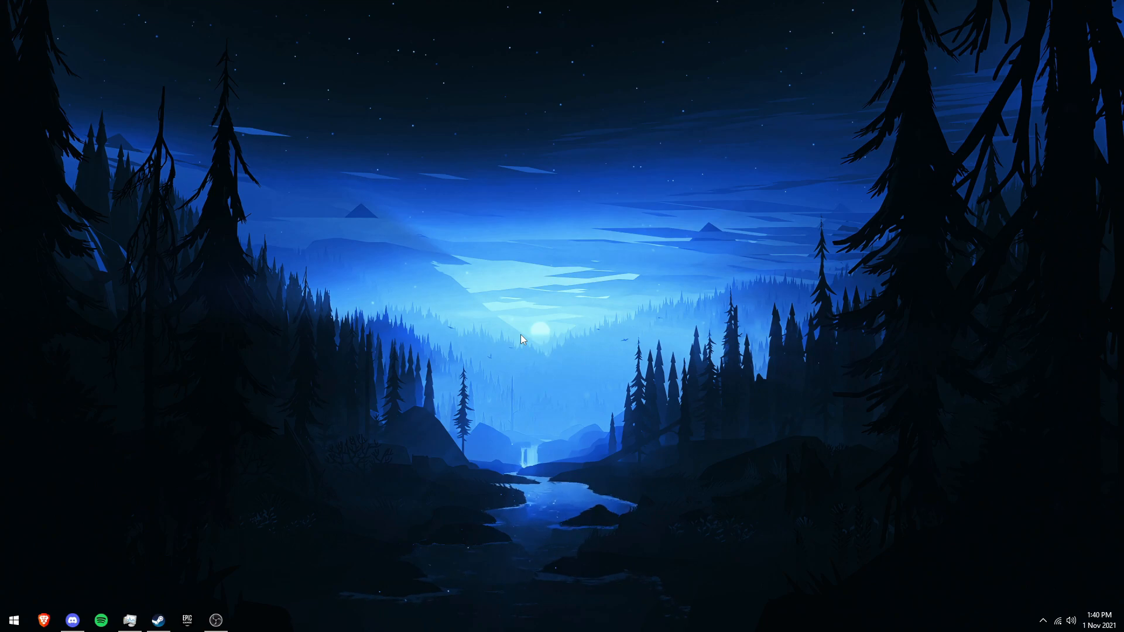
Step: Open the Downloads folder in File Explorer, run OperaGXSetup and install Opera GX
key(super+e)
click(143, 177)
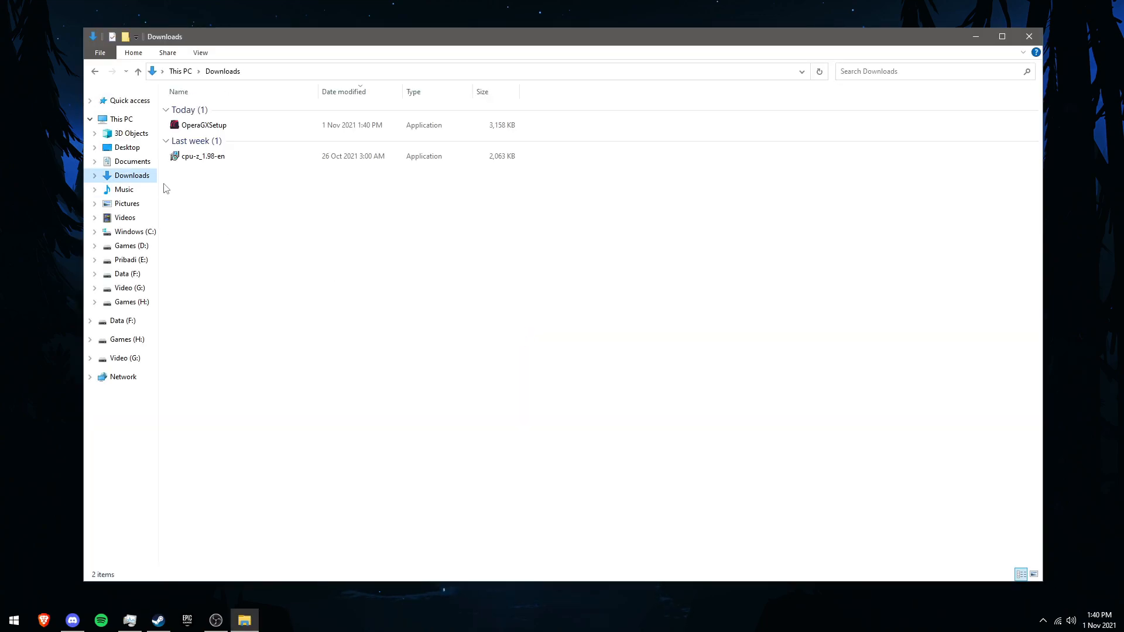
double_click(200, 125)
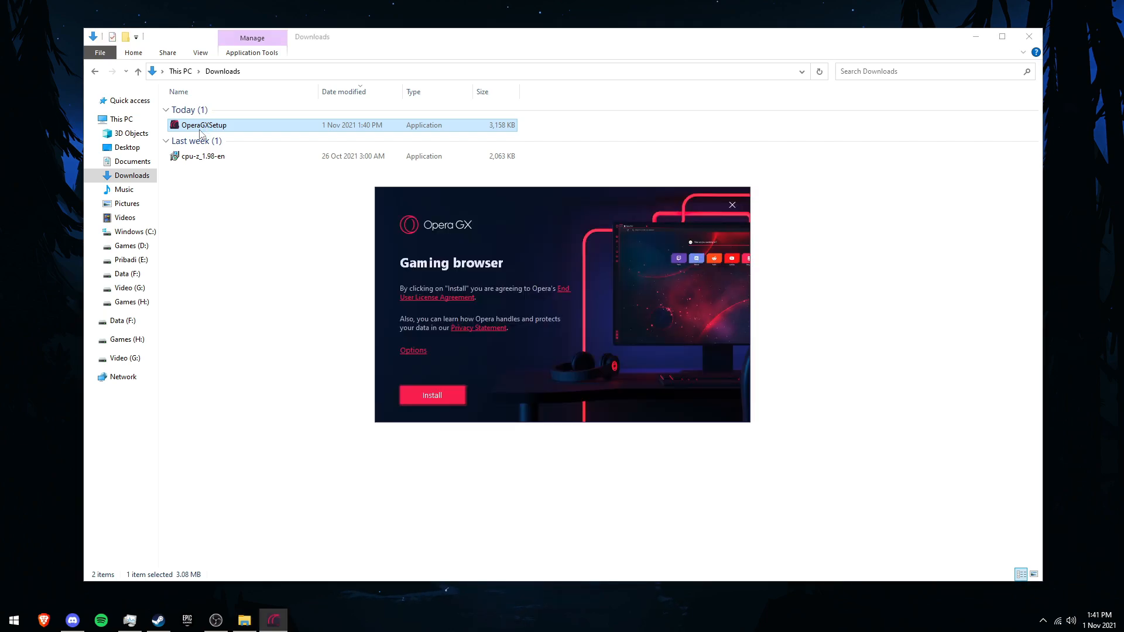
click(413, 398)
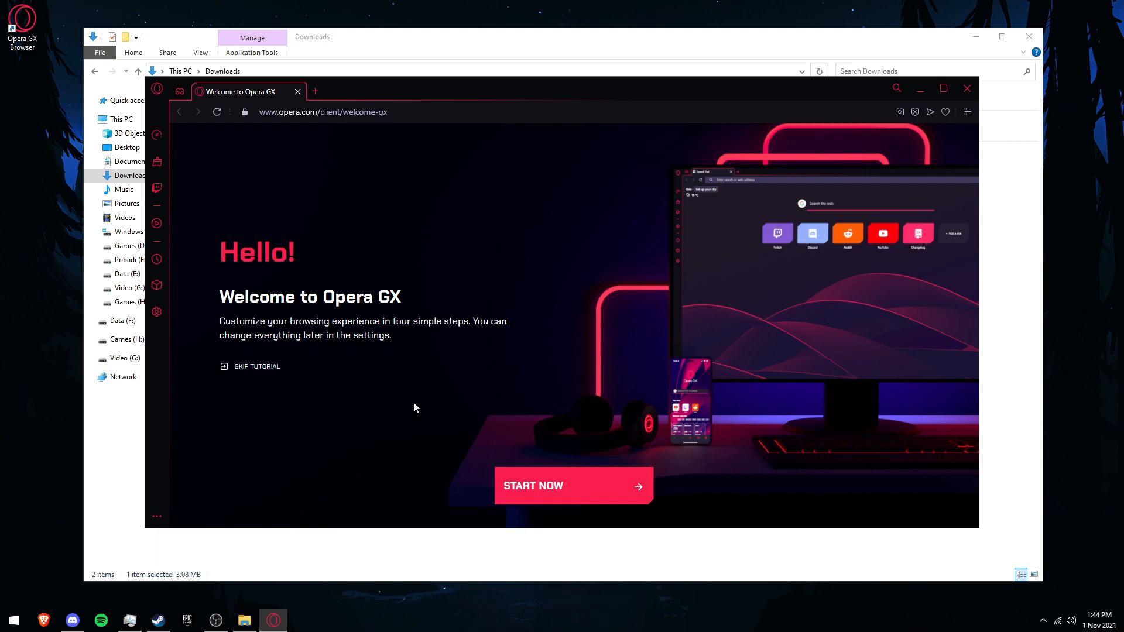
Step: Close File Explorer and maximize the Opera GX window
click(1029, 36)
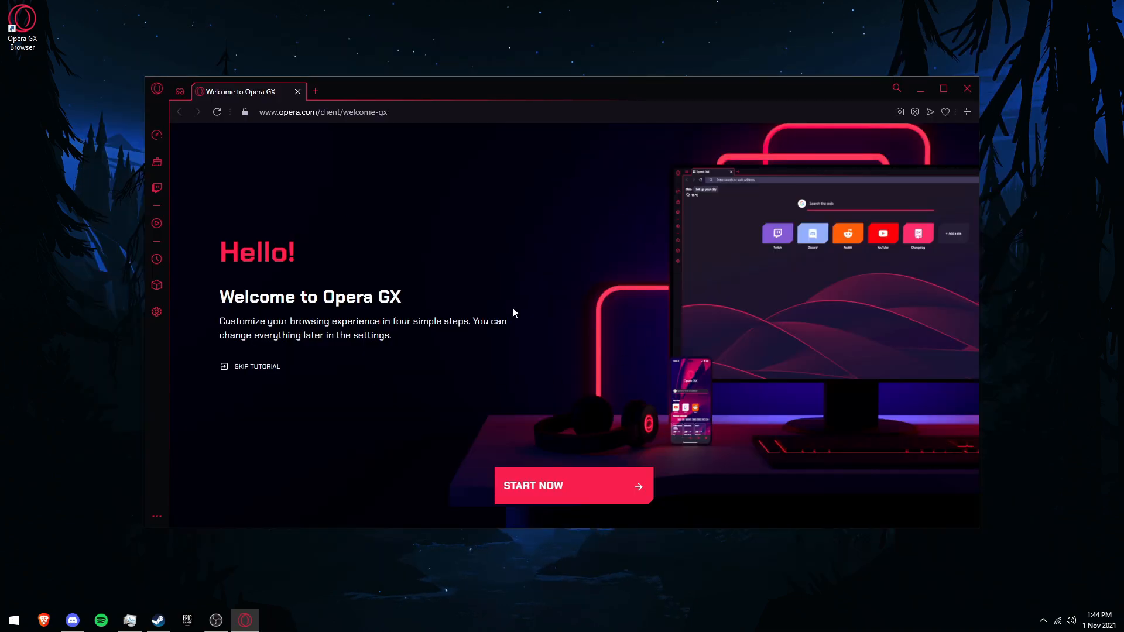
click(944, 90)
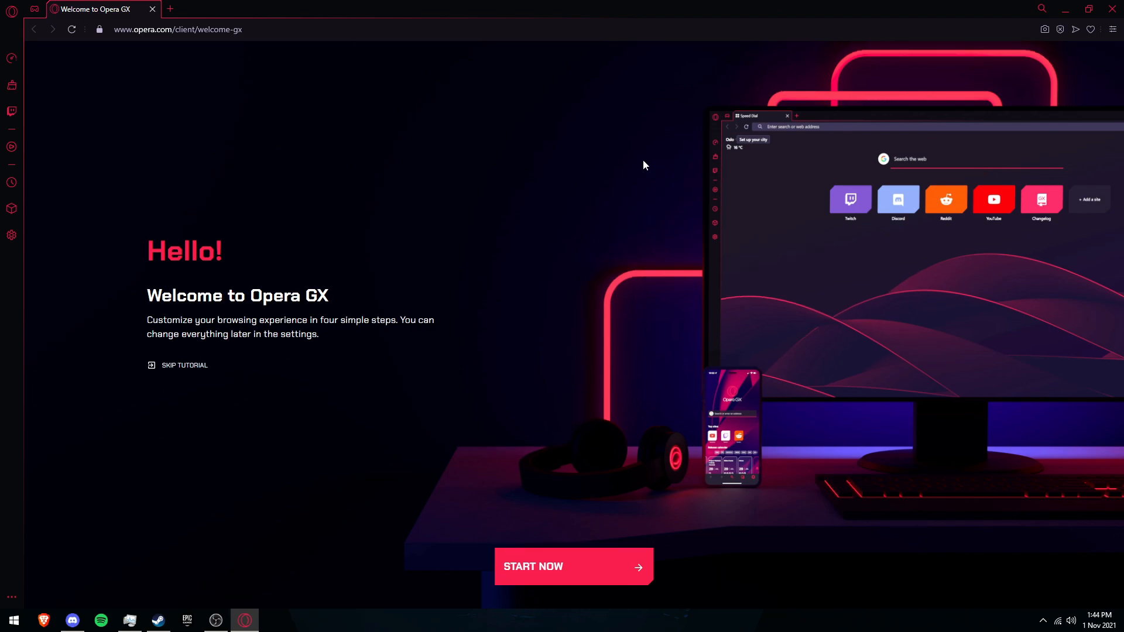
Step: Open a new tab and close the Welcome to Opera GX tab
click(170, 9)
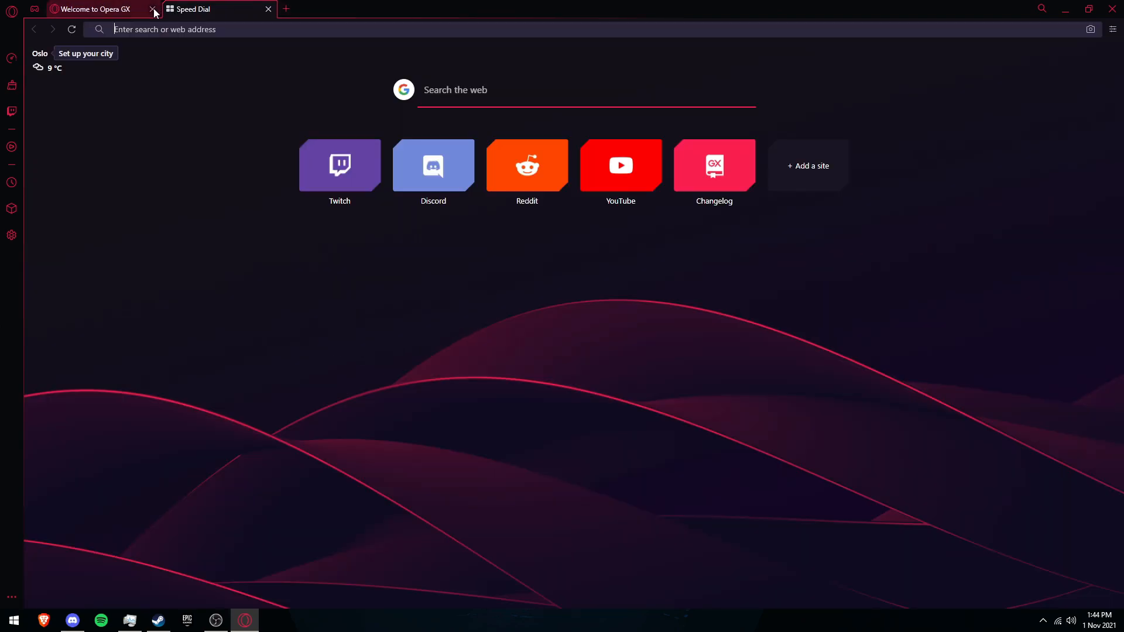
click(152, 9)
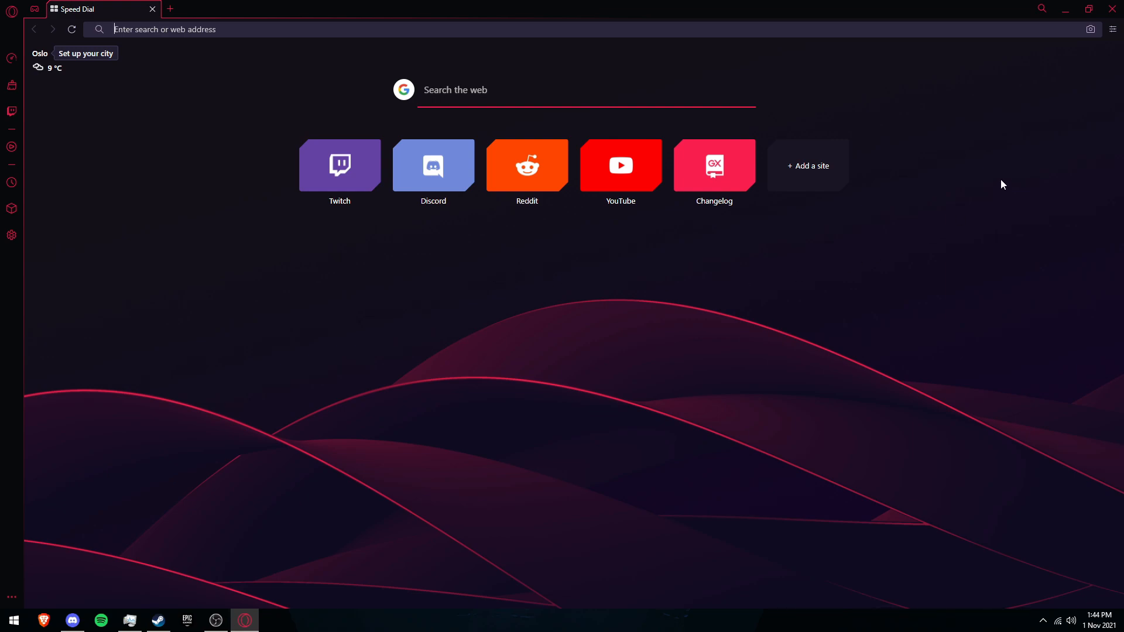
Step: Open Easy setup and go from it to the full browser settings
click(1114, 26)
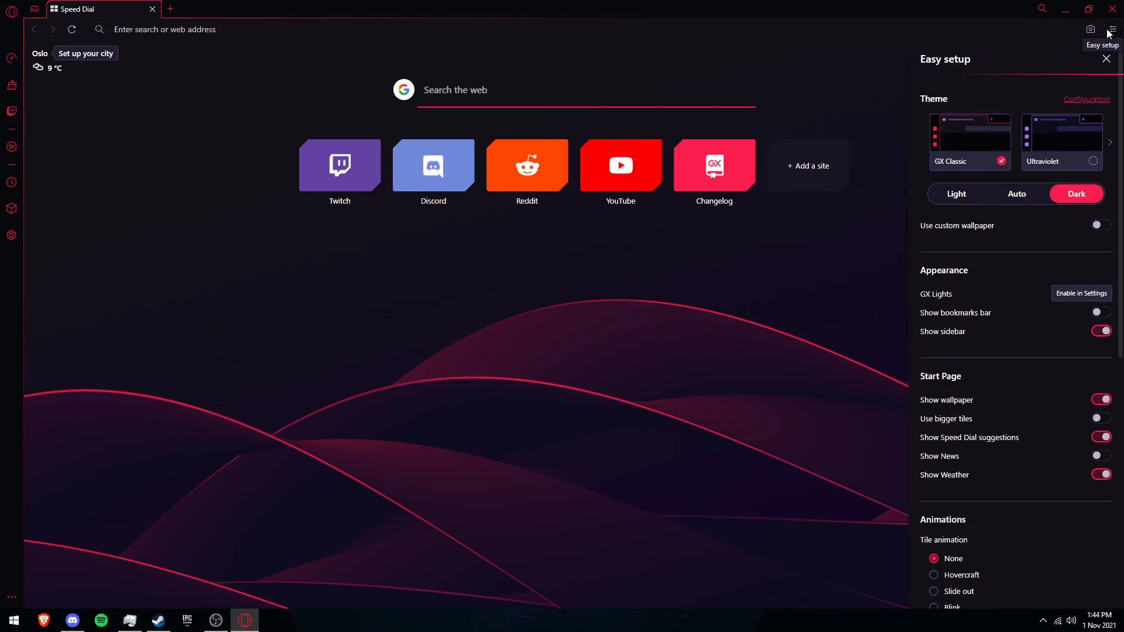
scroll(982, 237, down, 5)
scroll(981, 239, down, 2)
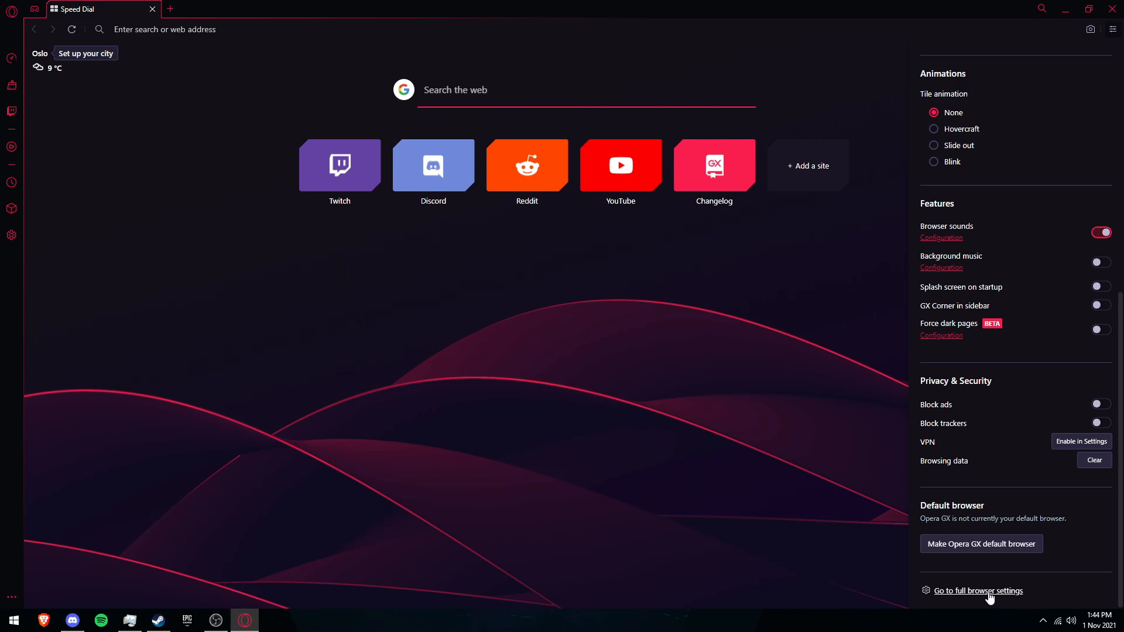
click(989, 592)
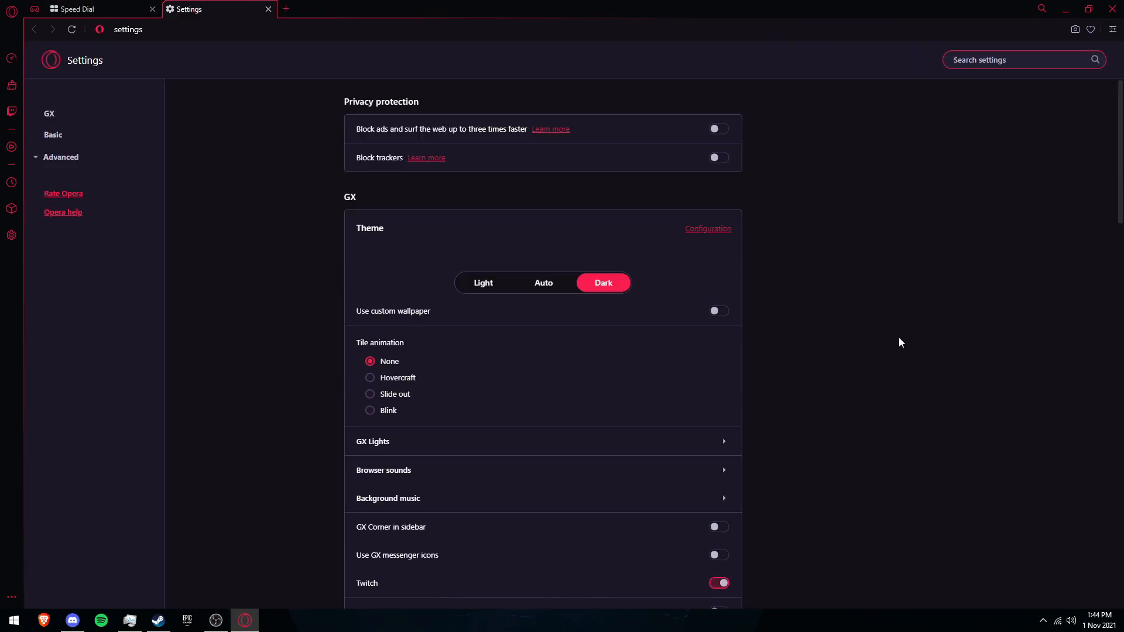
Step: Search settings for "hard", turn off Use hardware acceleration when available, and relaunch the browser
click(982, 61)
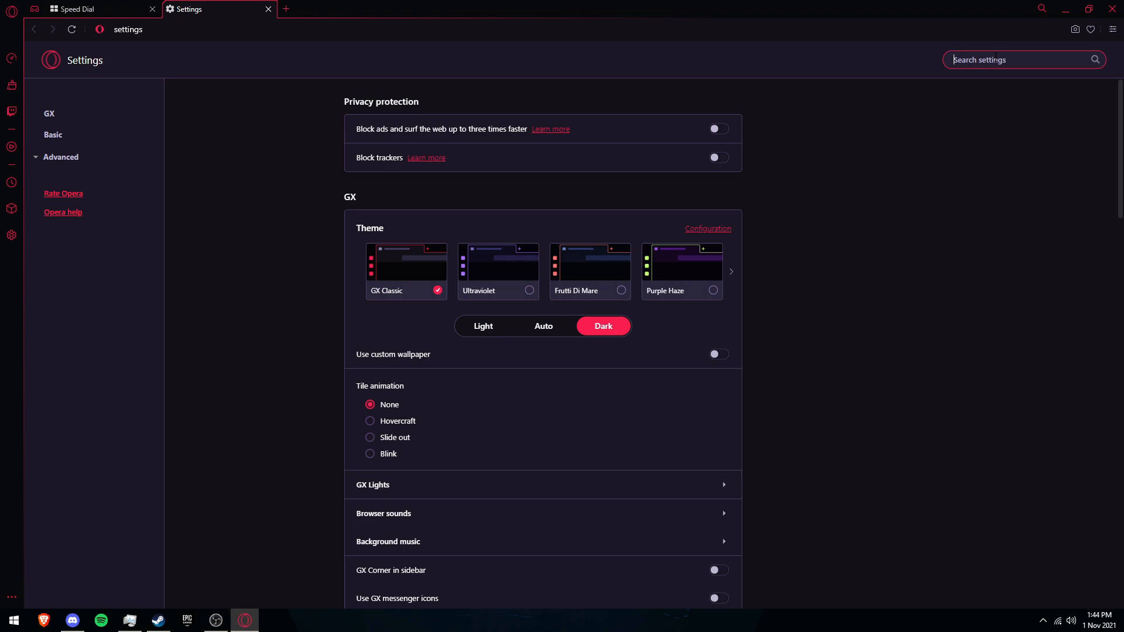
text(hard)
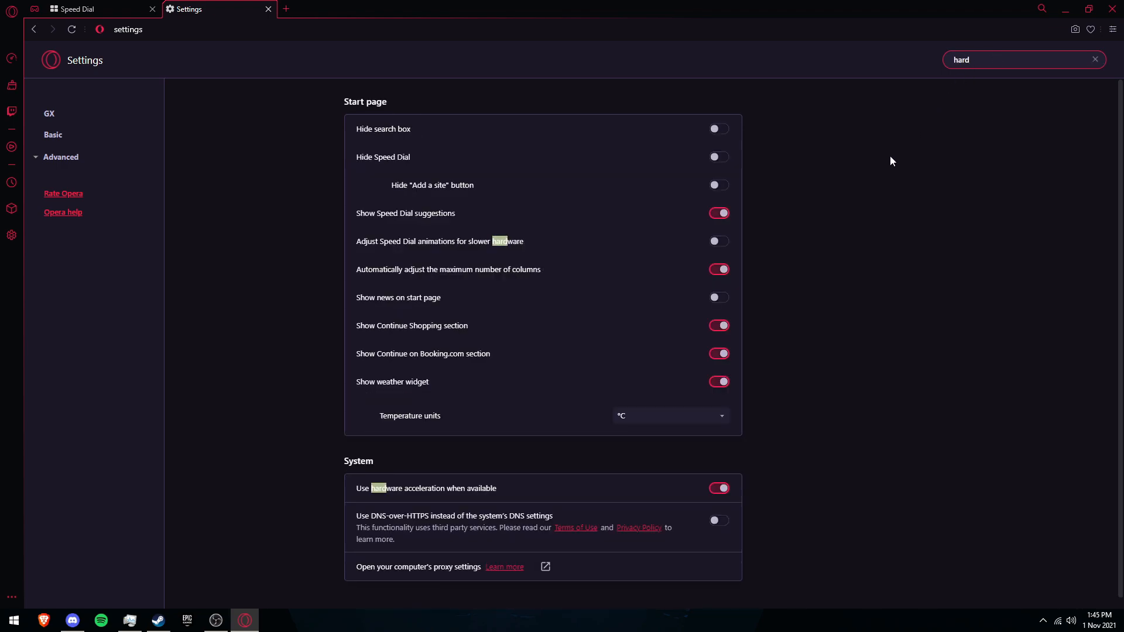
scroll(879, 166, down, 1)
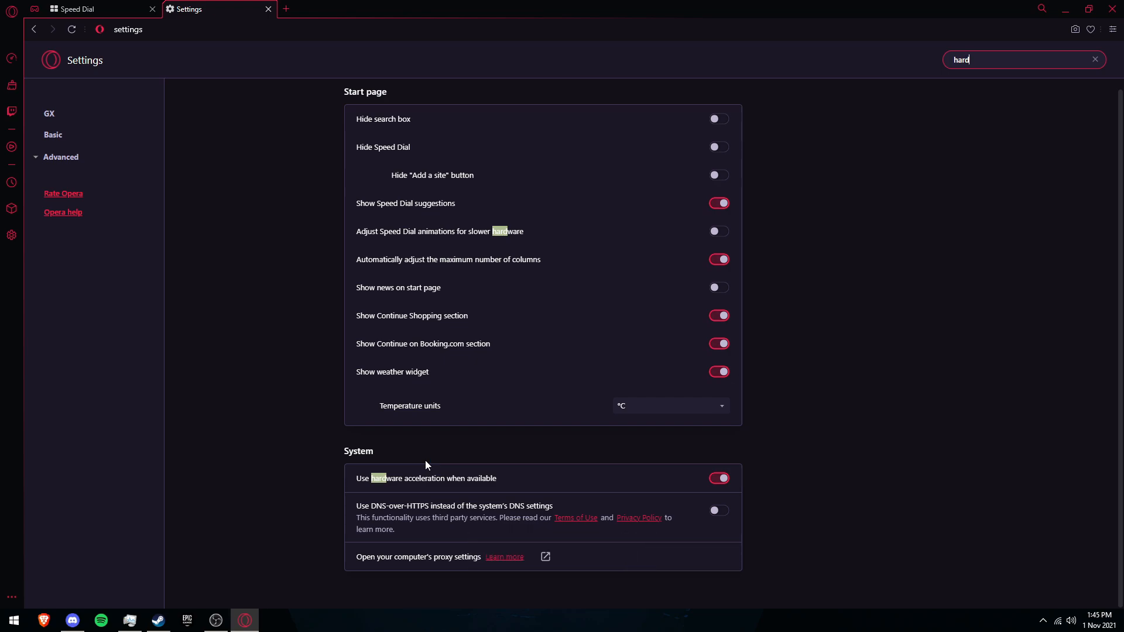
click(721, 479)
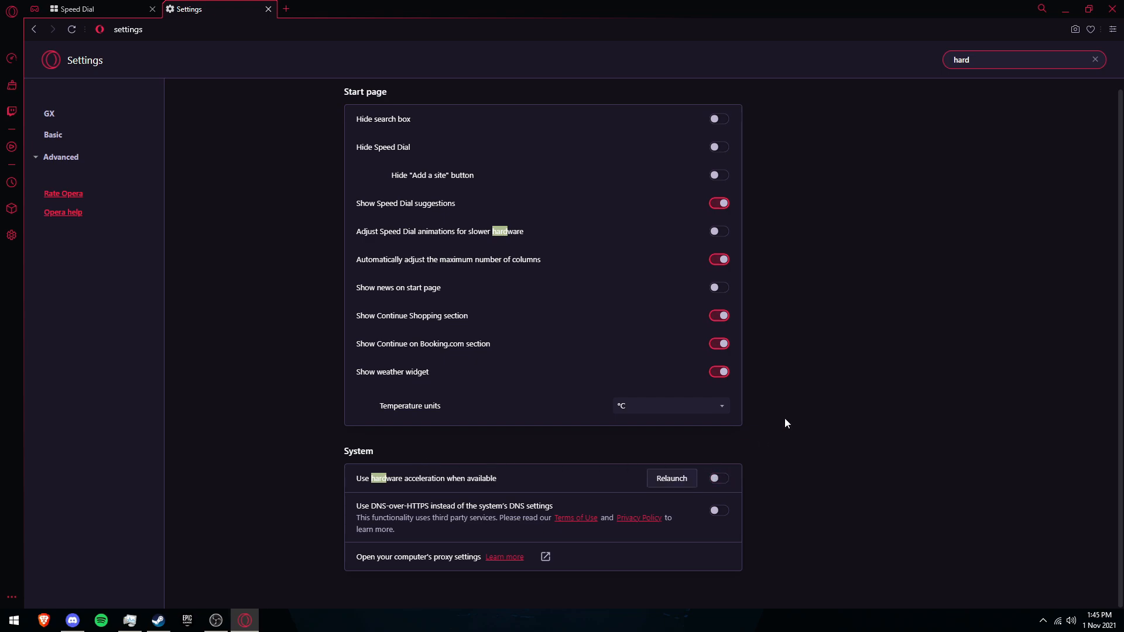
click(679, 488)
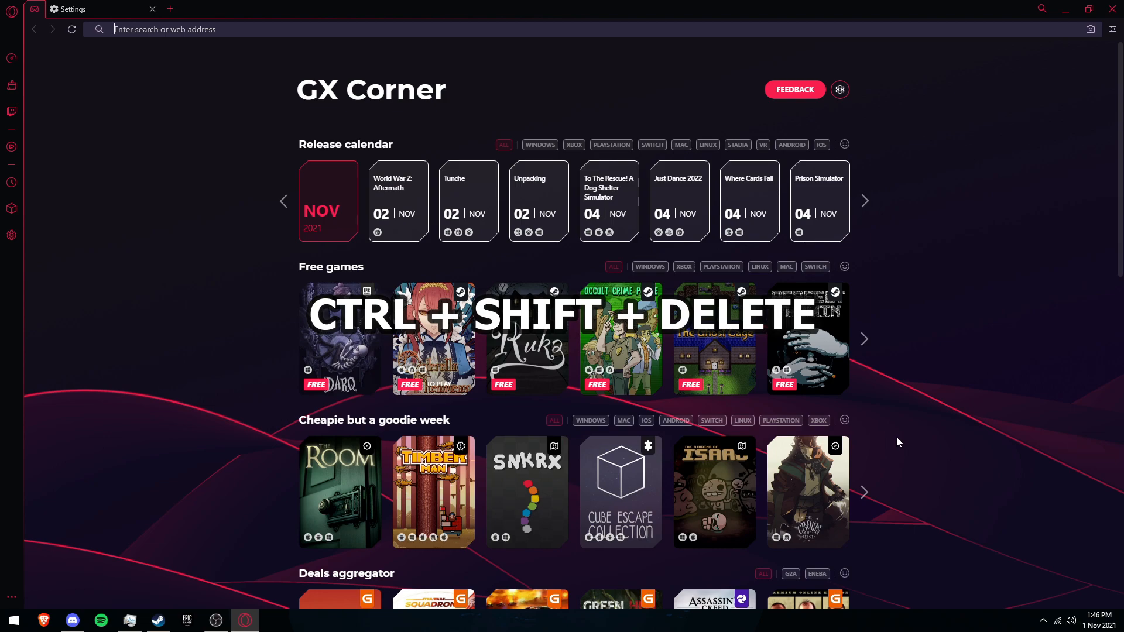
Step: Open Clear browsing data, adjust the time range and data options, and clear the data
key(ctrl+shift+Delete)
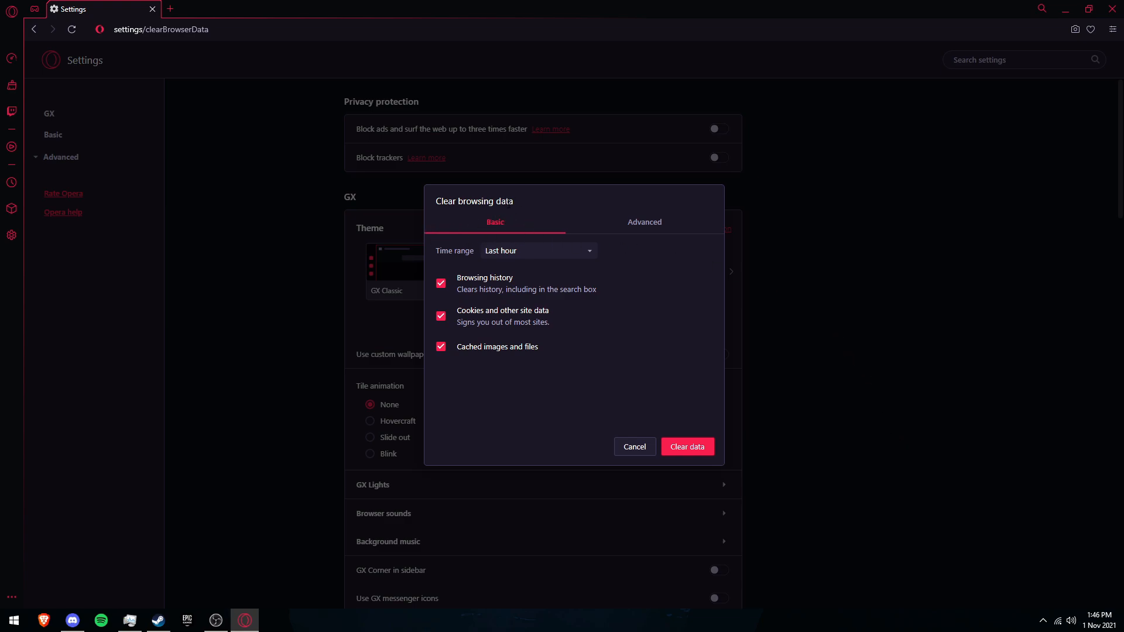
click(523, 255)
click(515, 307)
click(483, 287)
click(508, 316)
click(688, 446)
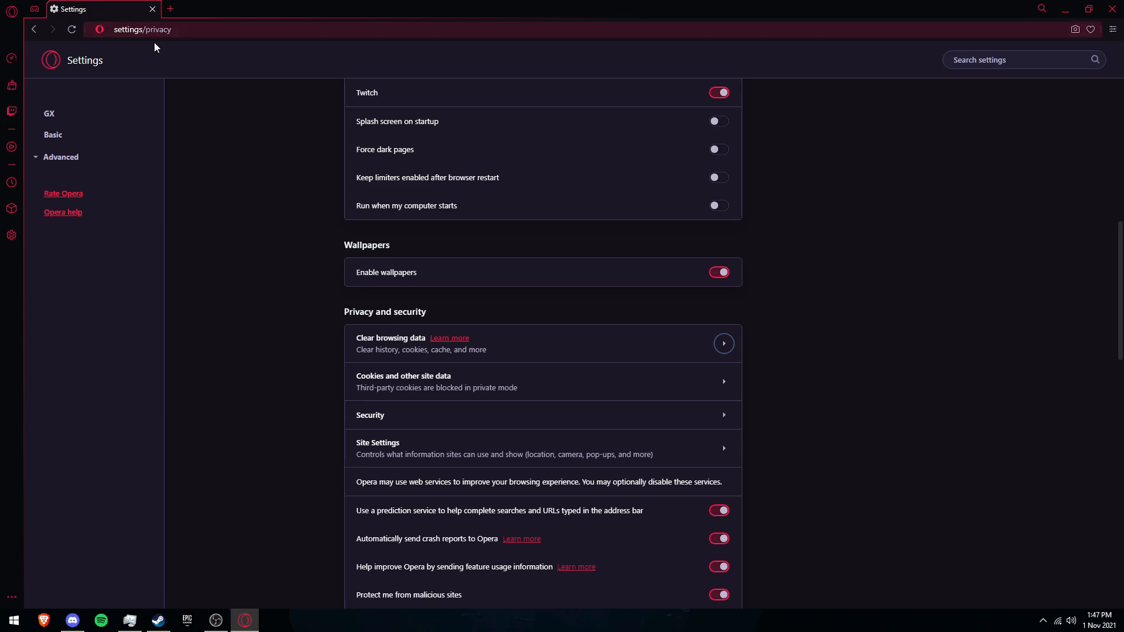
Step: Go to chrome://flags in the address bar
click(147, 29)
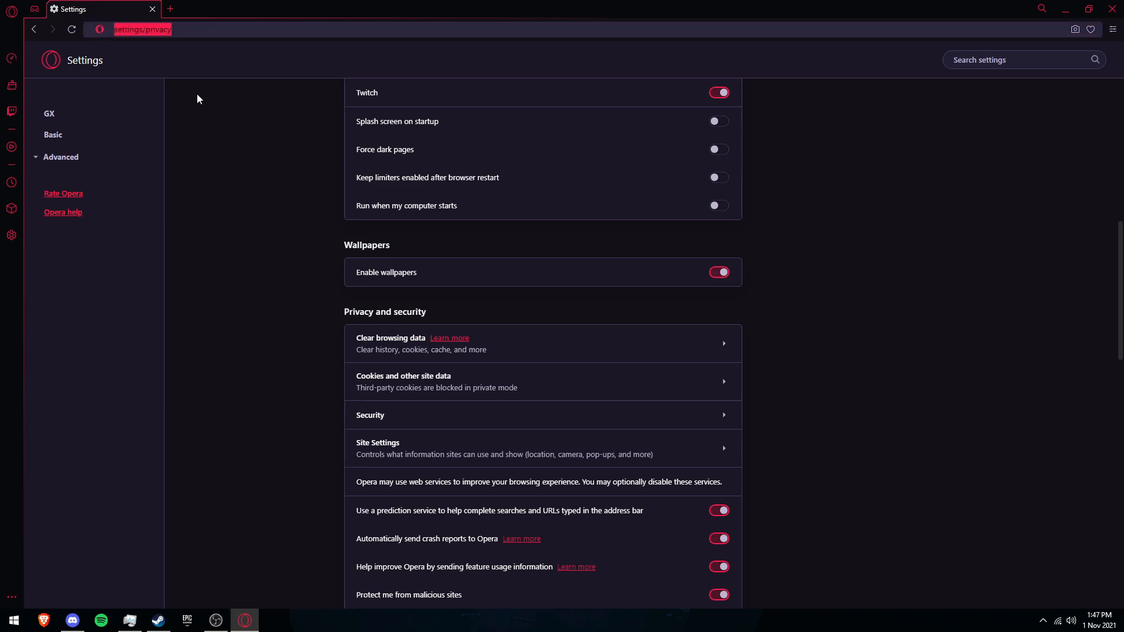
key(BackSpace)
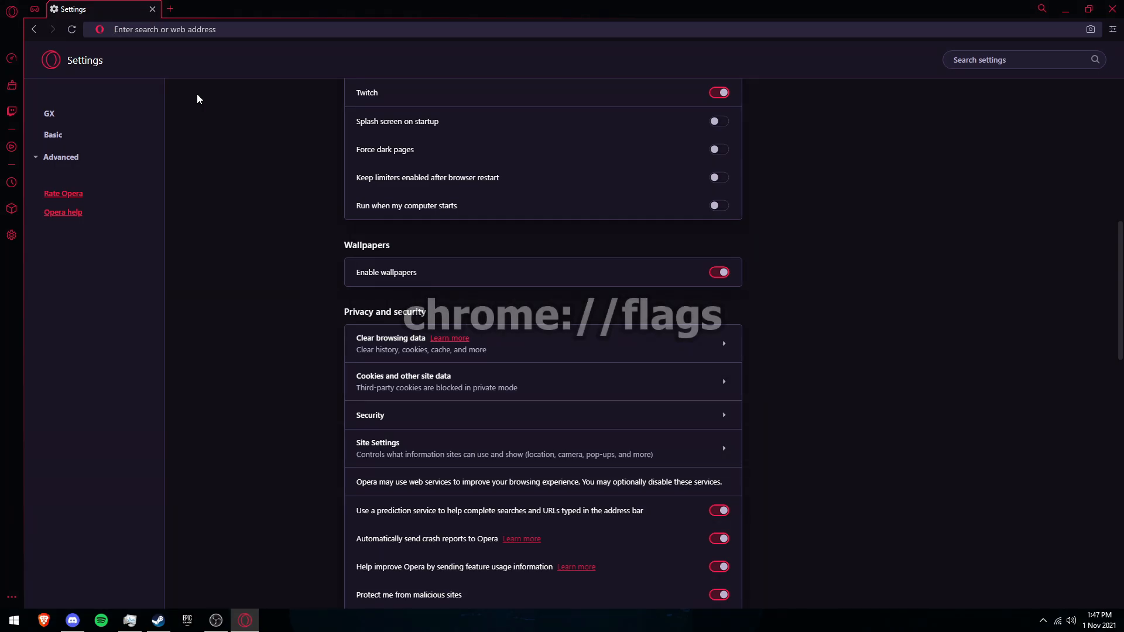
text(chrome)
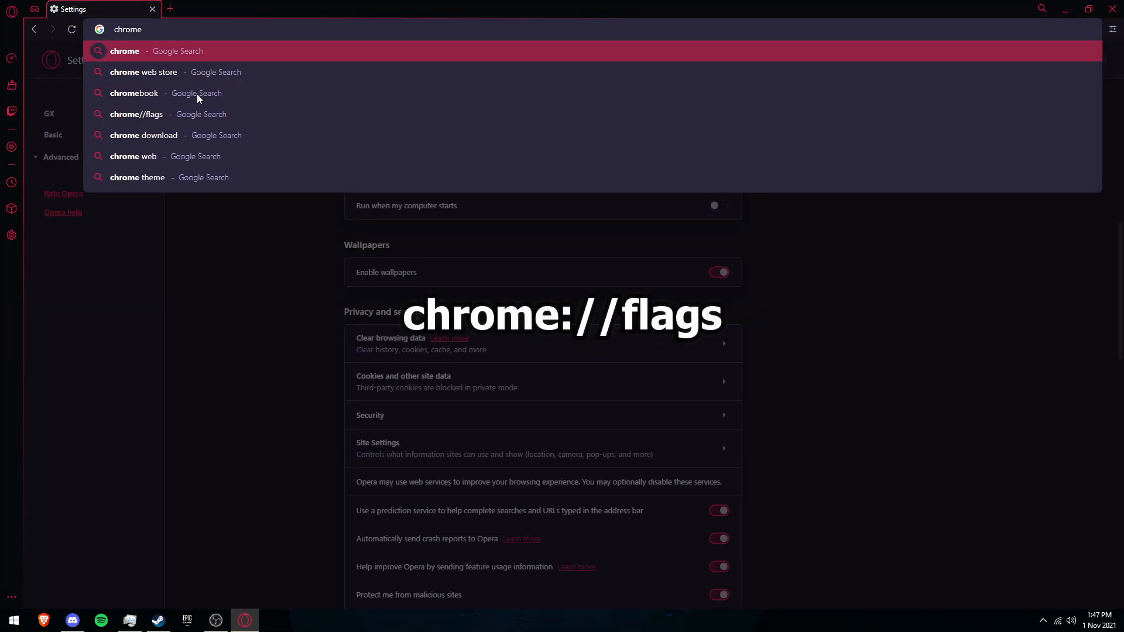
text(:)
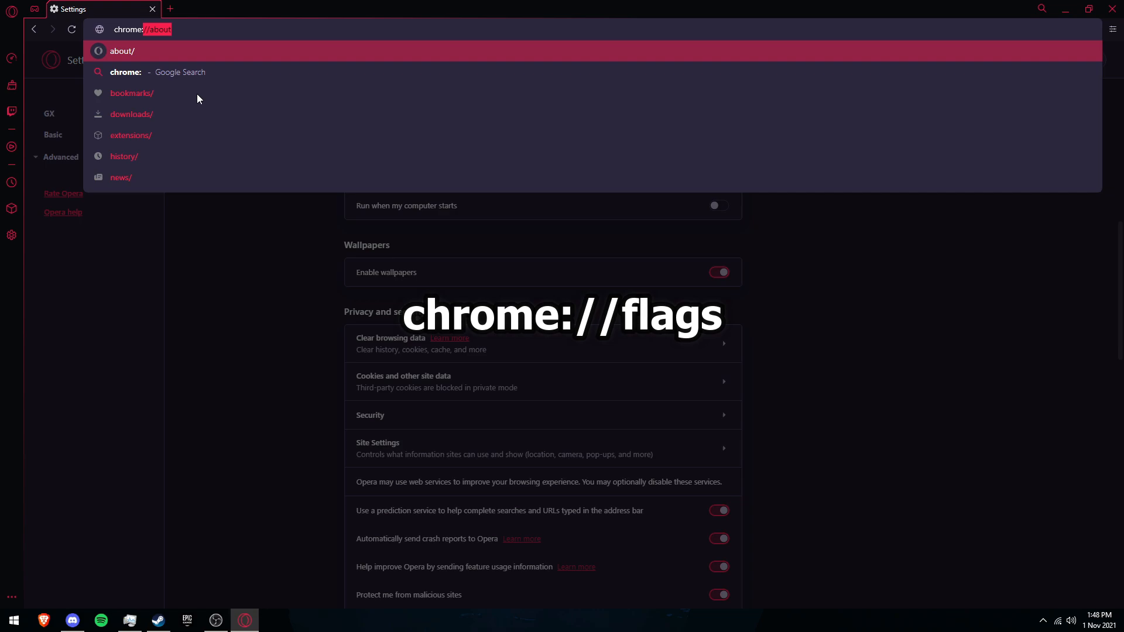
text(//flags)
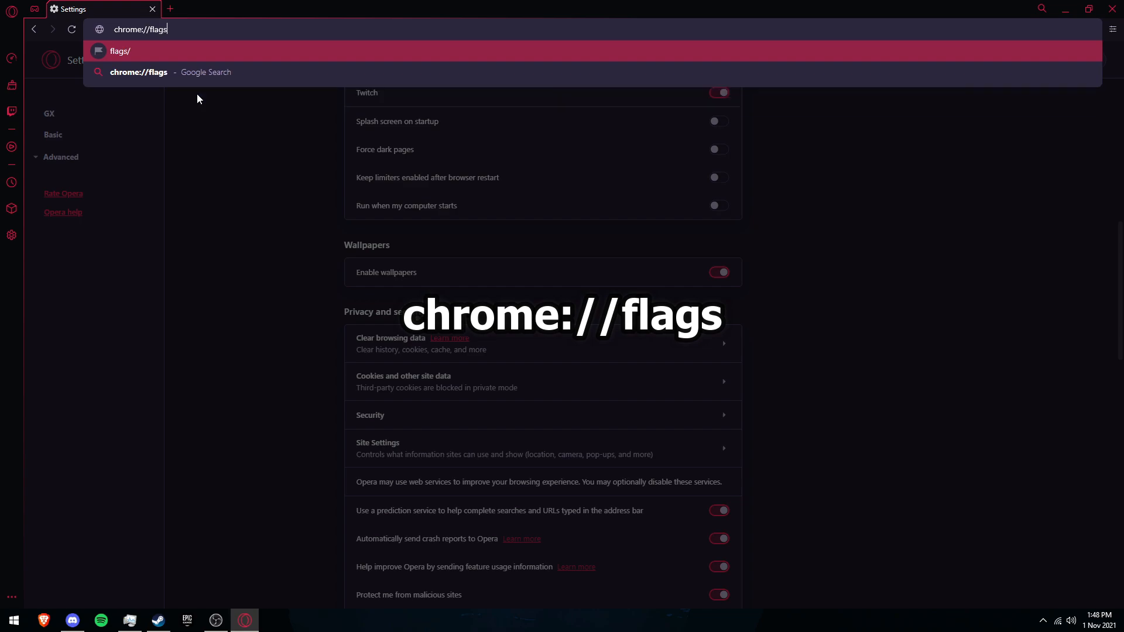
key(Return)
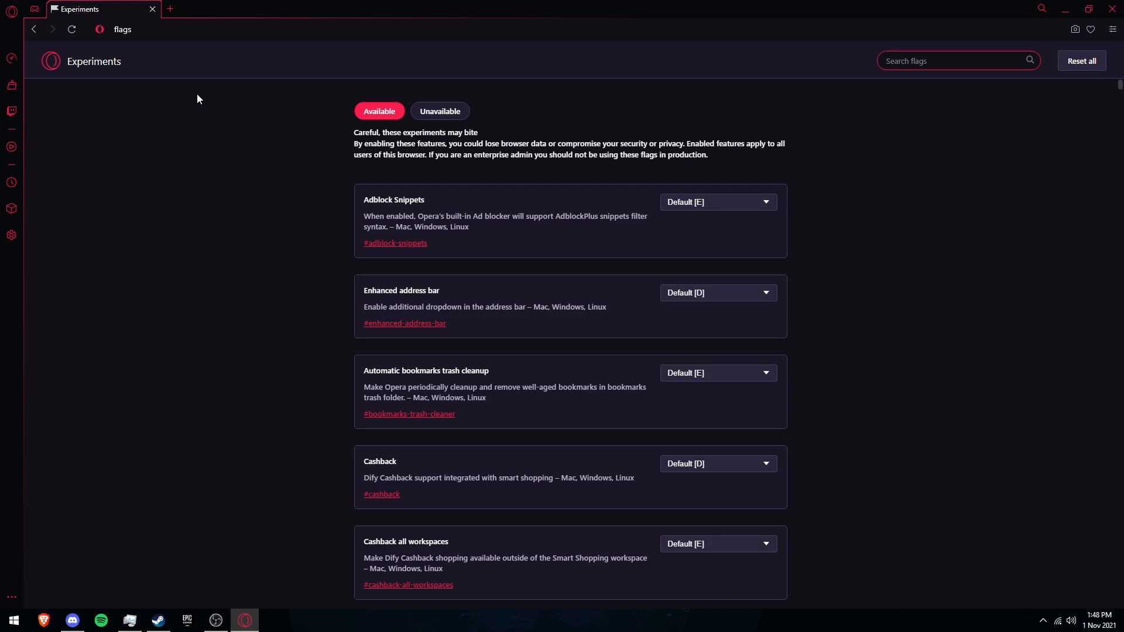
Step: Search flags for "gpu", set Override software rendering list to Enabled, and relaunch the browser
scroll(216, 148, down, 5)
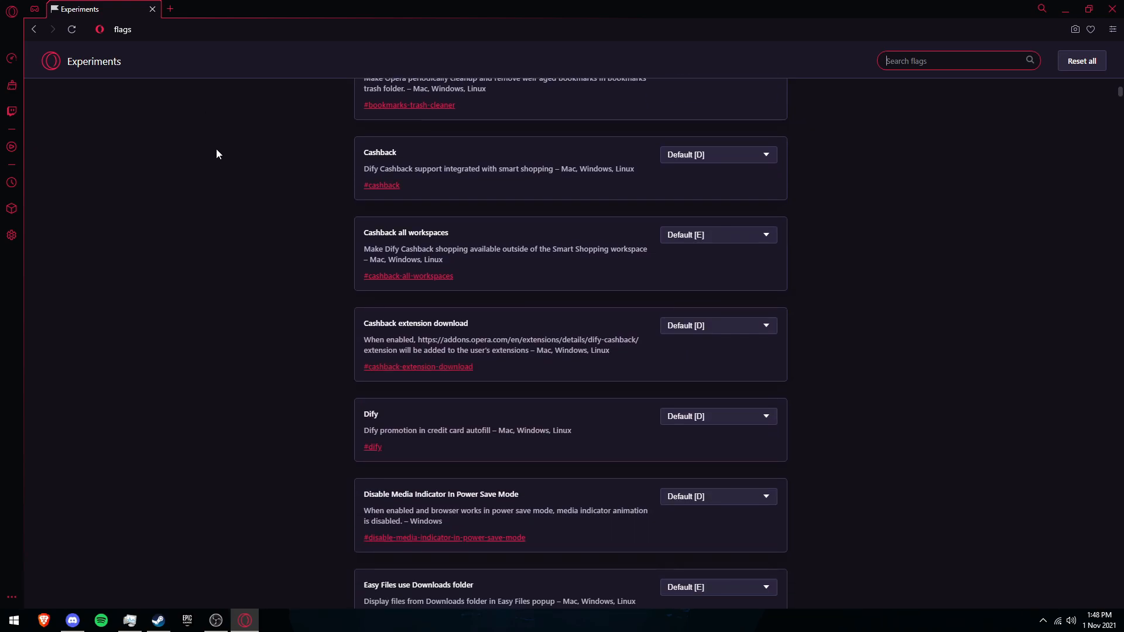
scroll(217, 153, down, 2)
scroll(219, 175, up, 7)
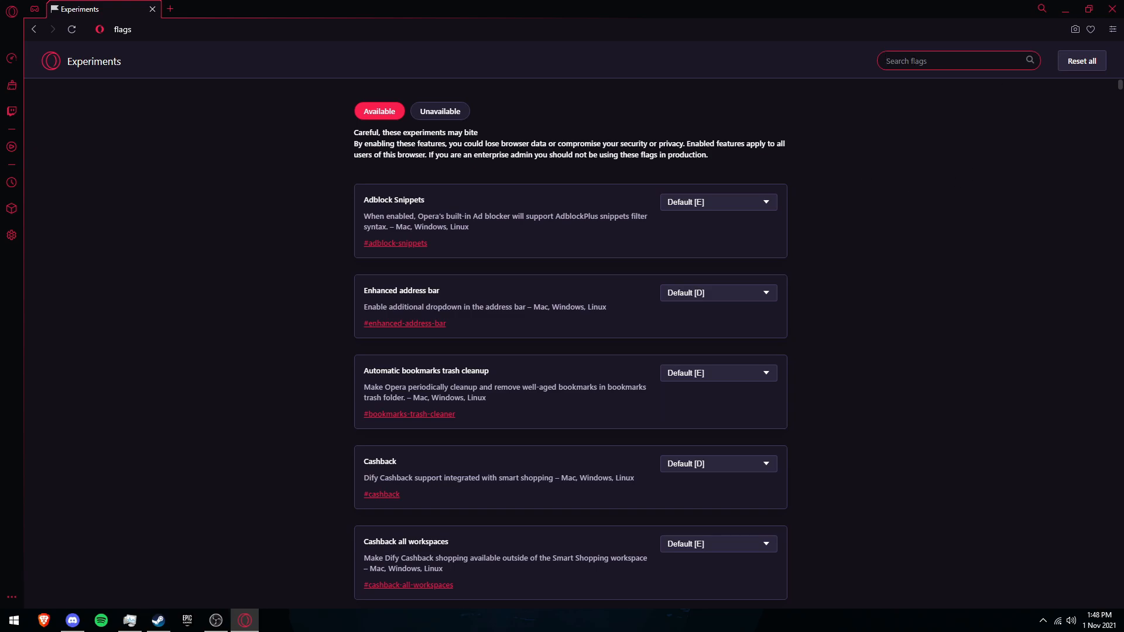
text(gpu)
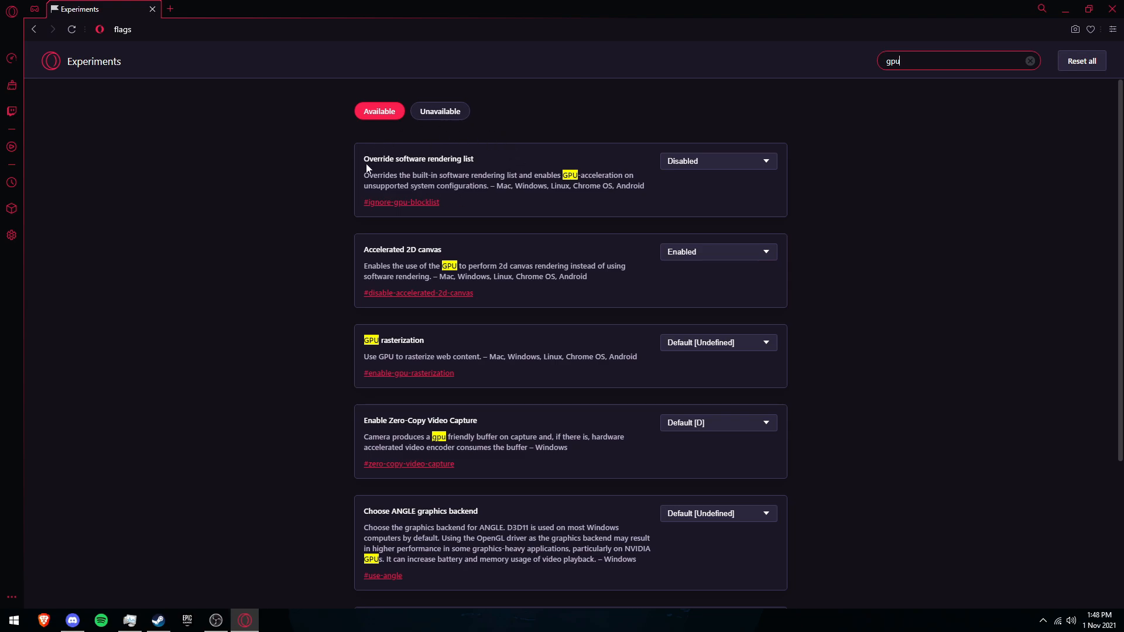
click(732, 162)
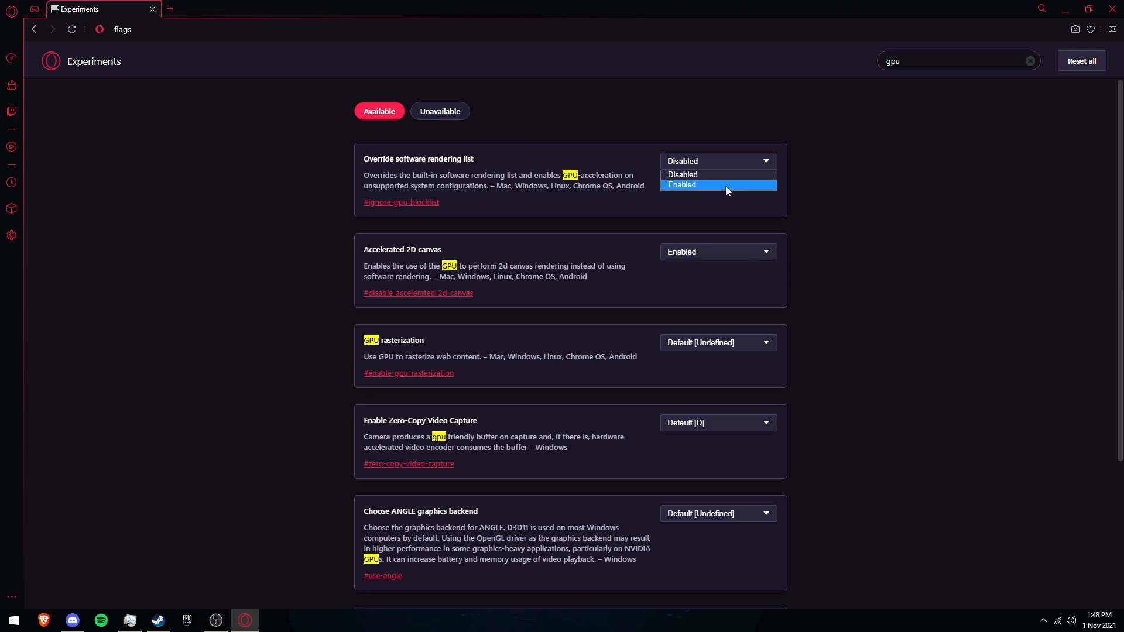
click(726, 185)
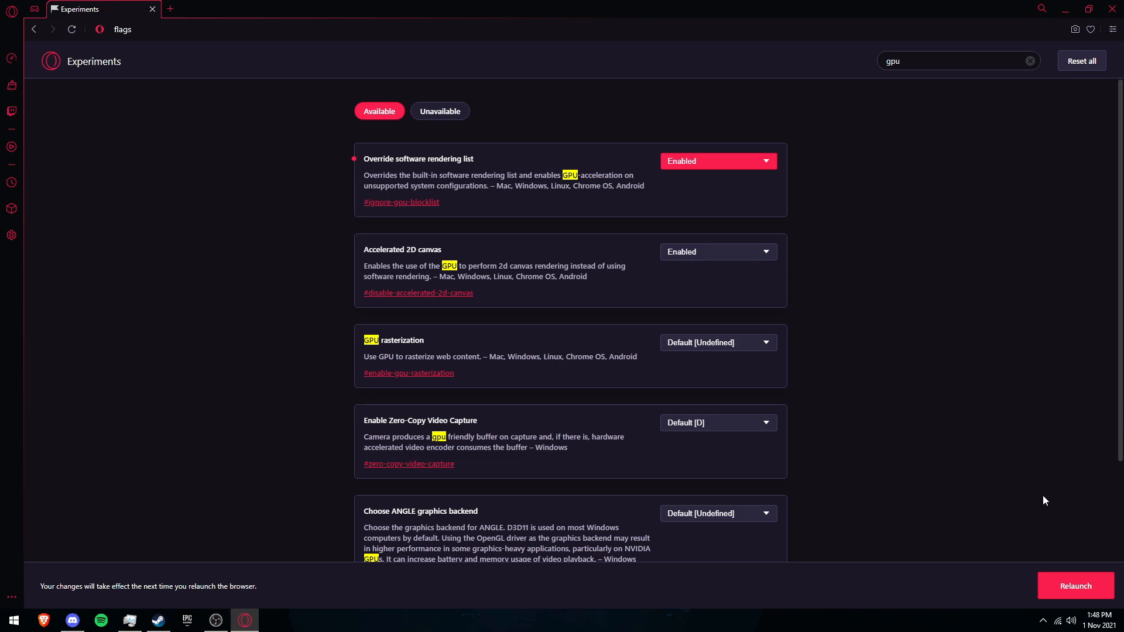
click(1082, 588)
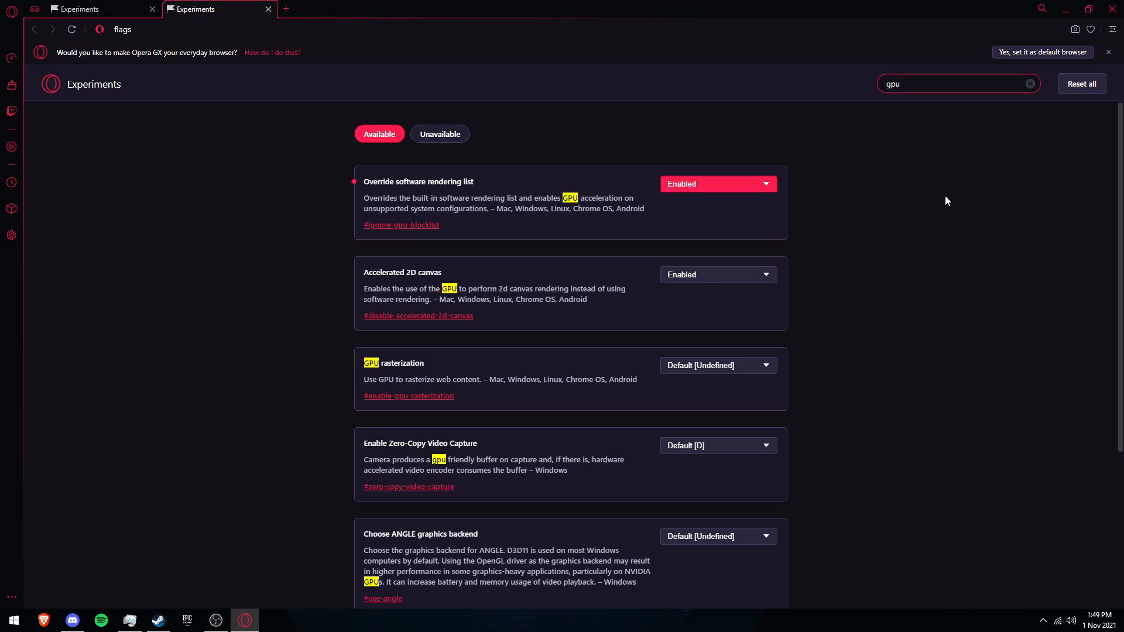
Step: Set GPU rasterization to Enabled, then relaunch the browser and confirm quitting Opera
scroll(946, 200, down, 1)
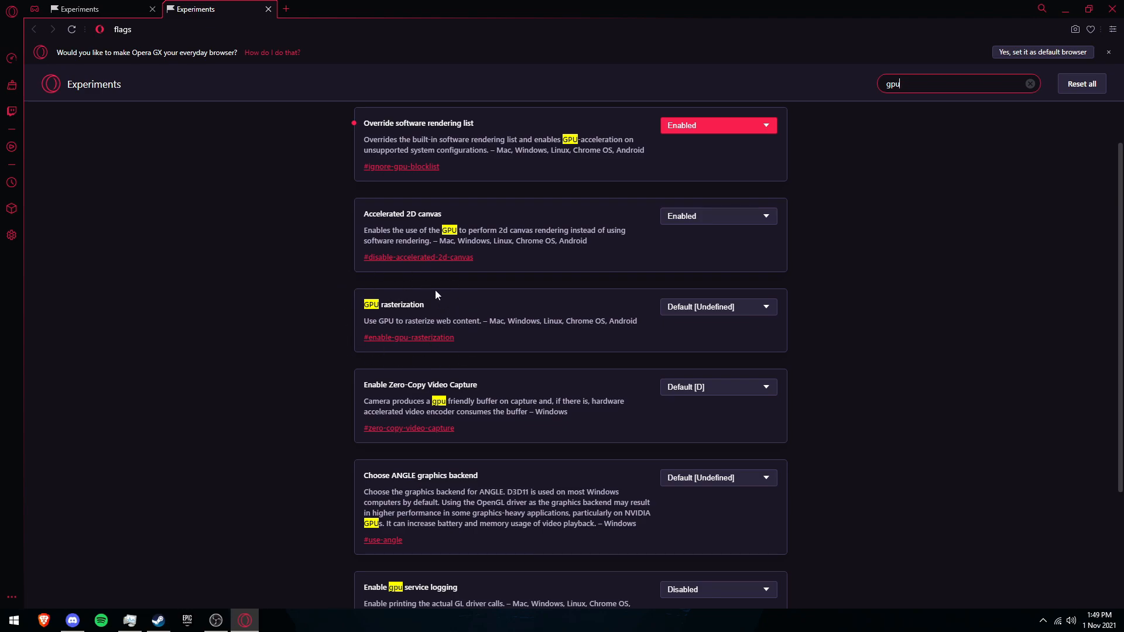
click(726, 314)
click(680, 330)
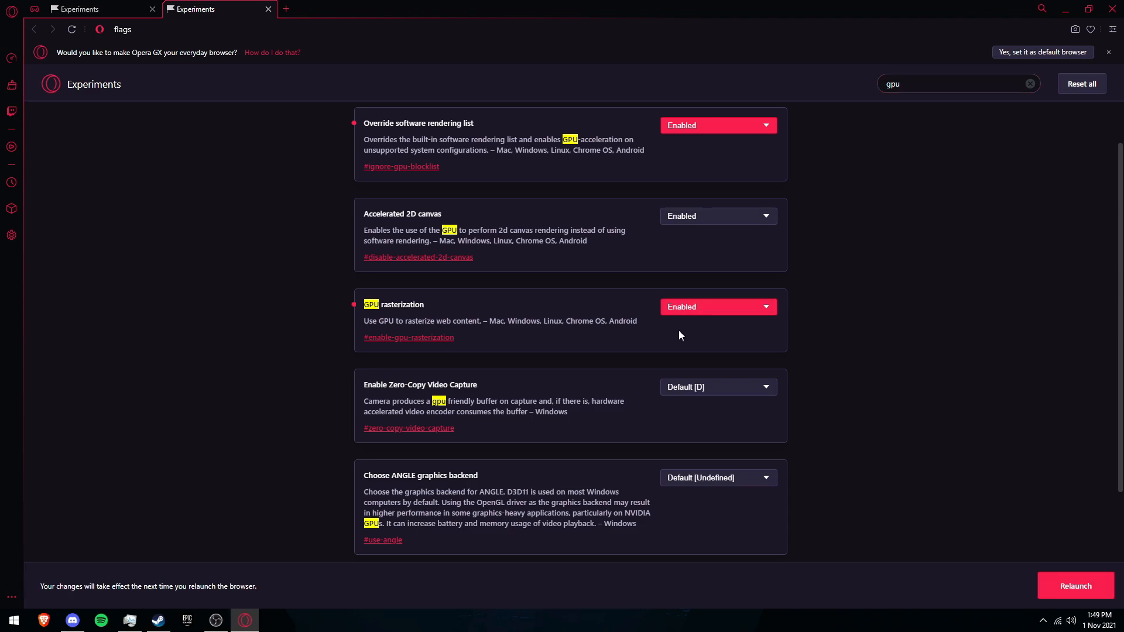
click(1077, 588)
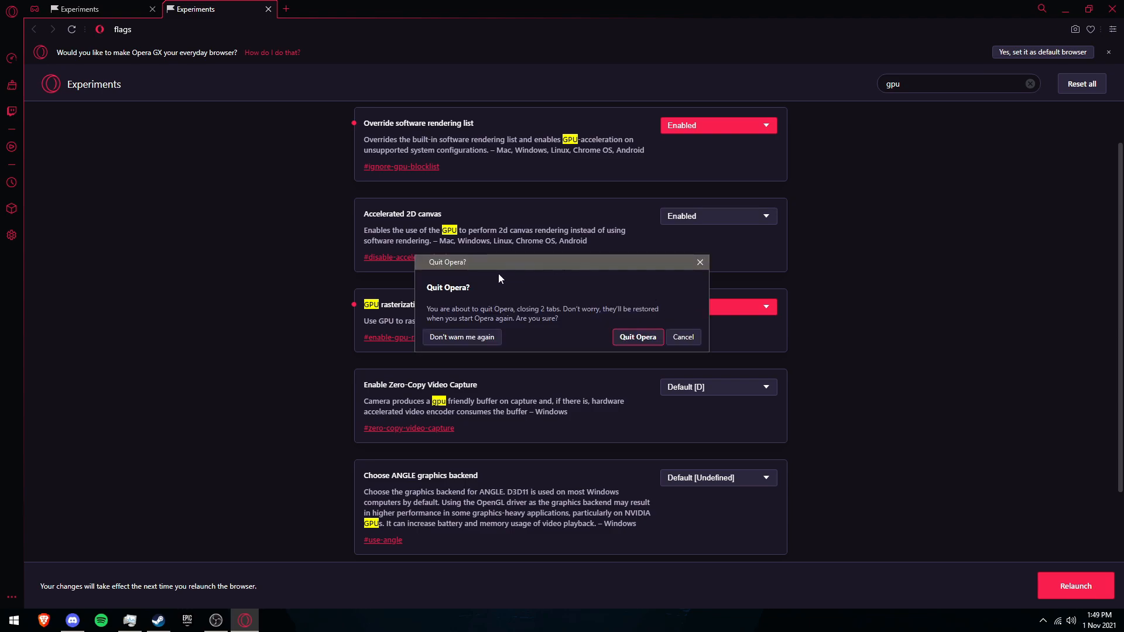
click(628, 338)
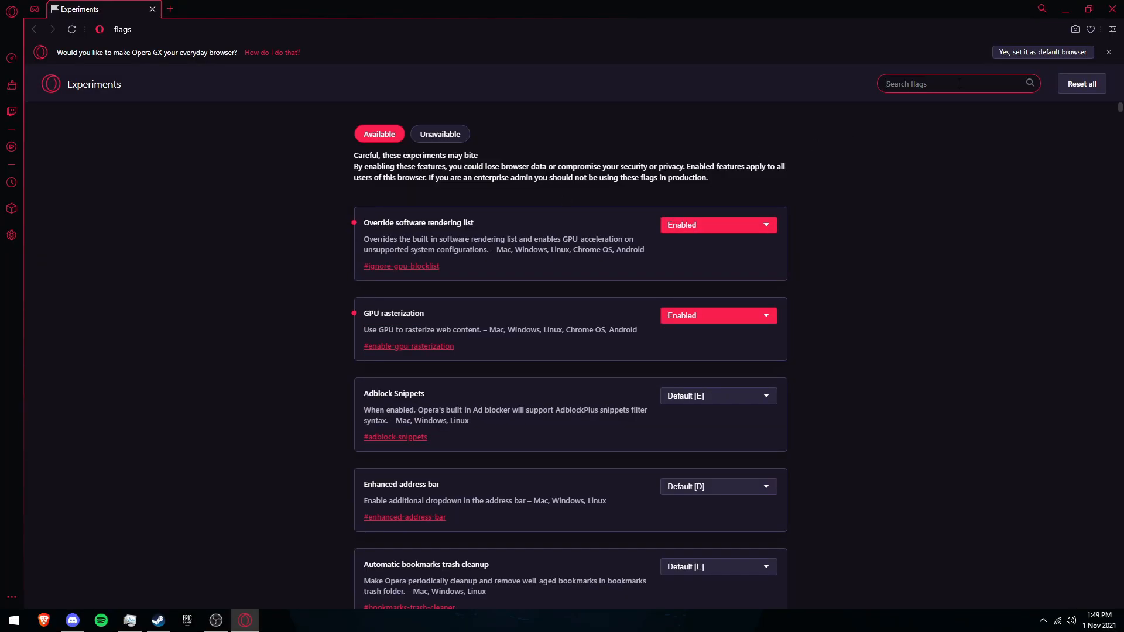
Step: Search flags for "smooth", set Smooth Scrolling to Enabled, and relaunch the browser
text(smooth)
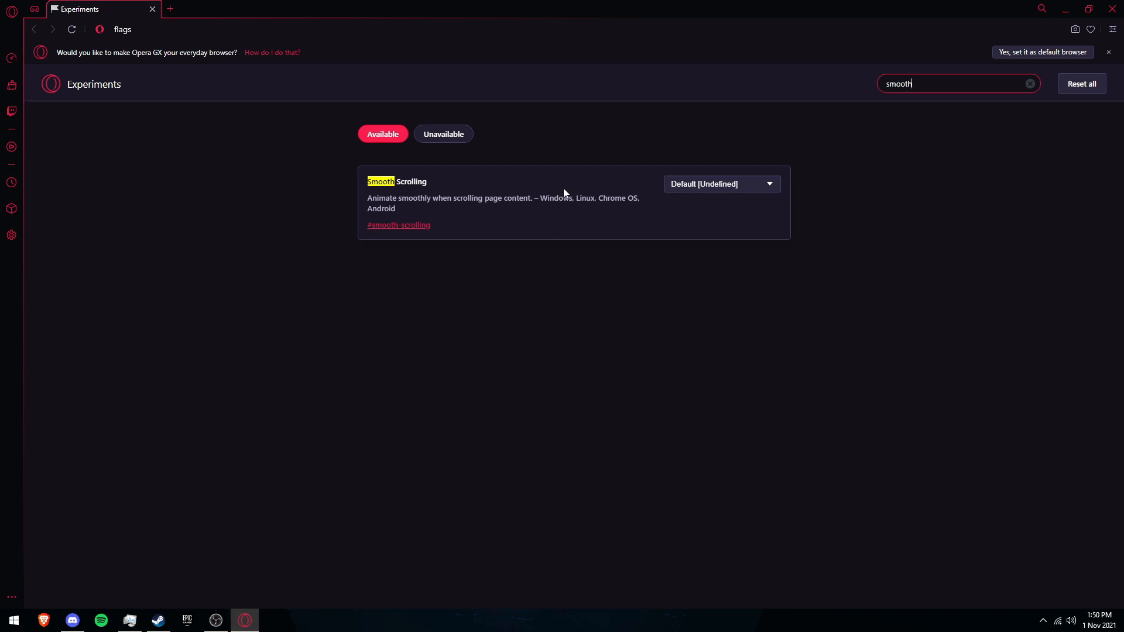
click(708, 184)
click(707, 208)
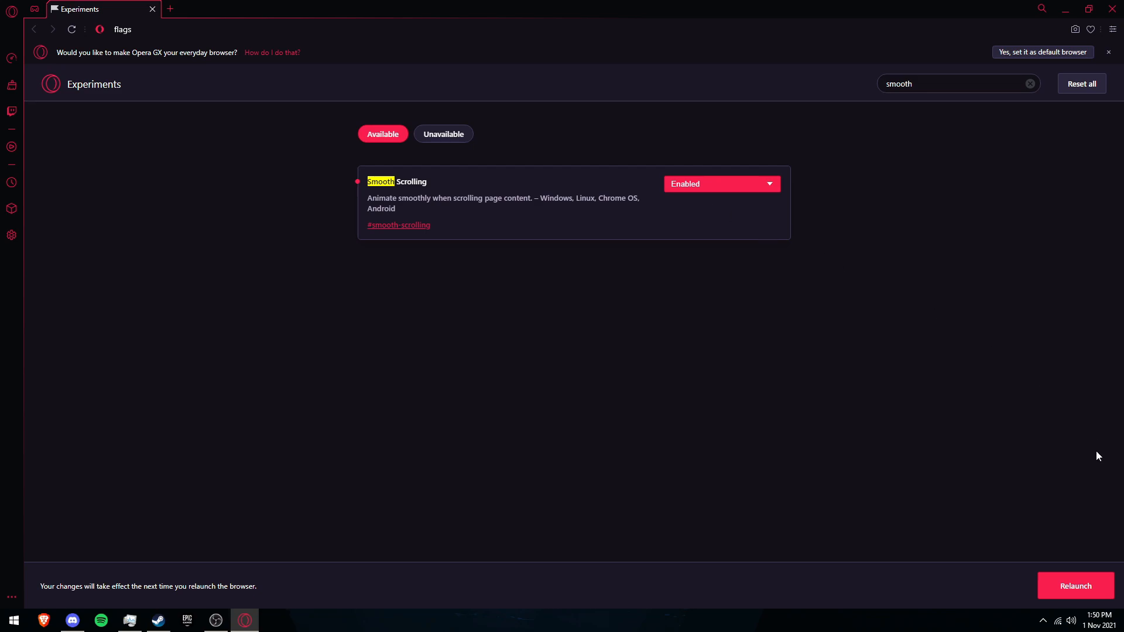
click(1083, 587)
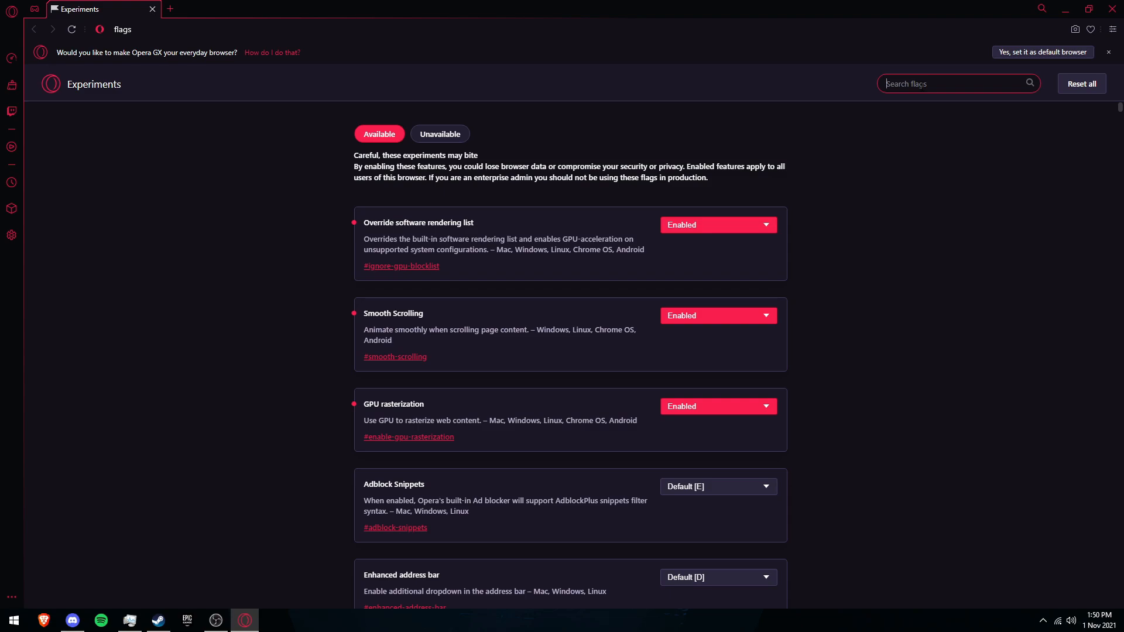
Step: Search flags for "paral", set Parallel downloading to Enabled, and relaunch the browser
text(paralel)
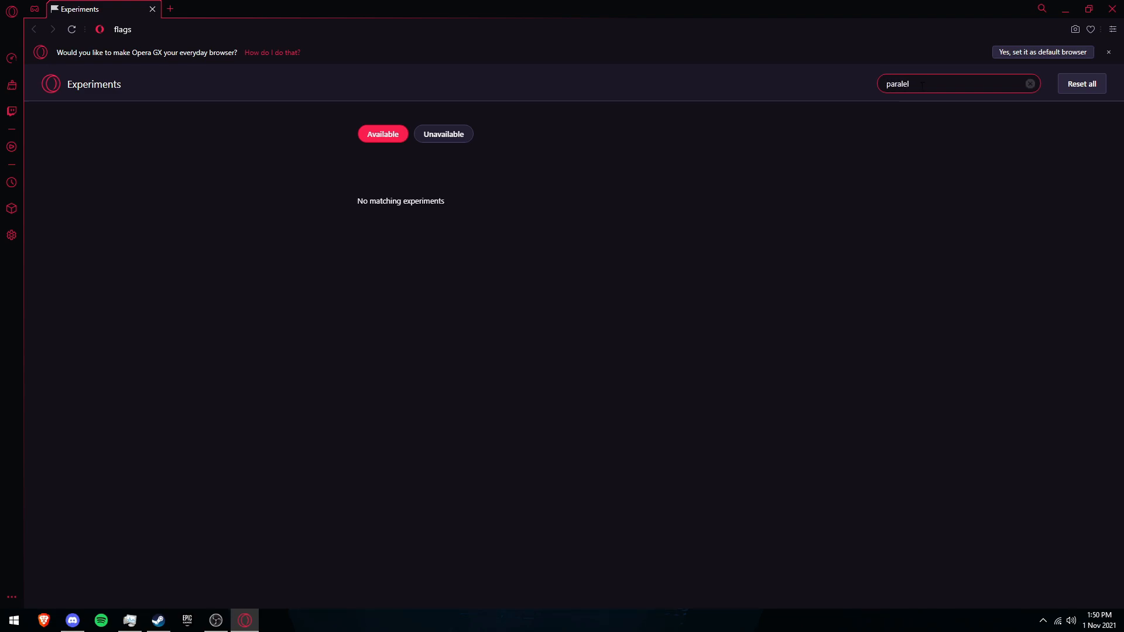
key(BackSpace)
key(BackSpace)
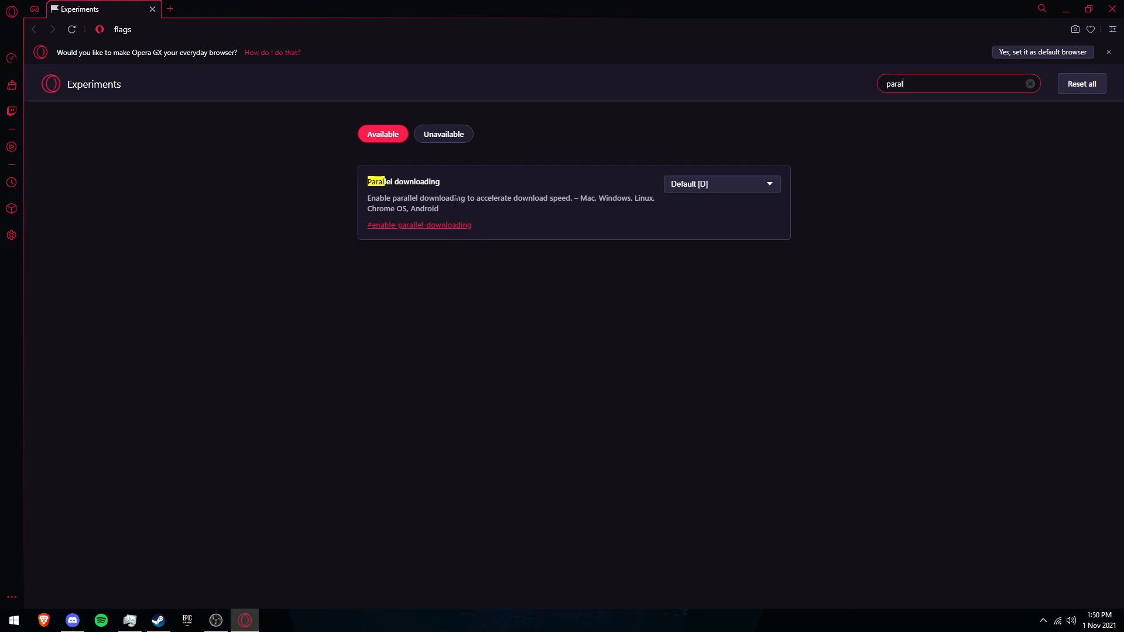
click(719, 184)
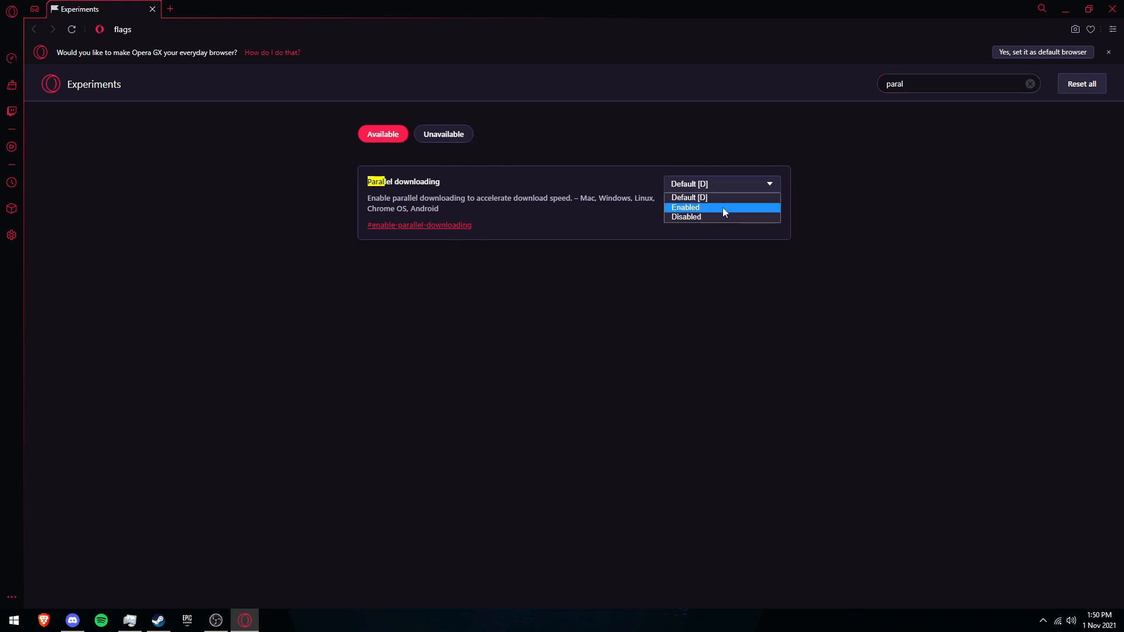
click(722, 207)
click(1097, 588)
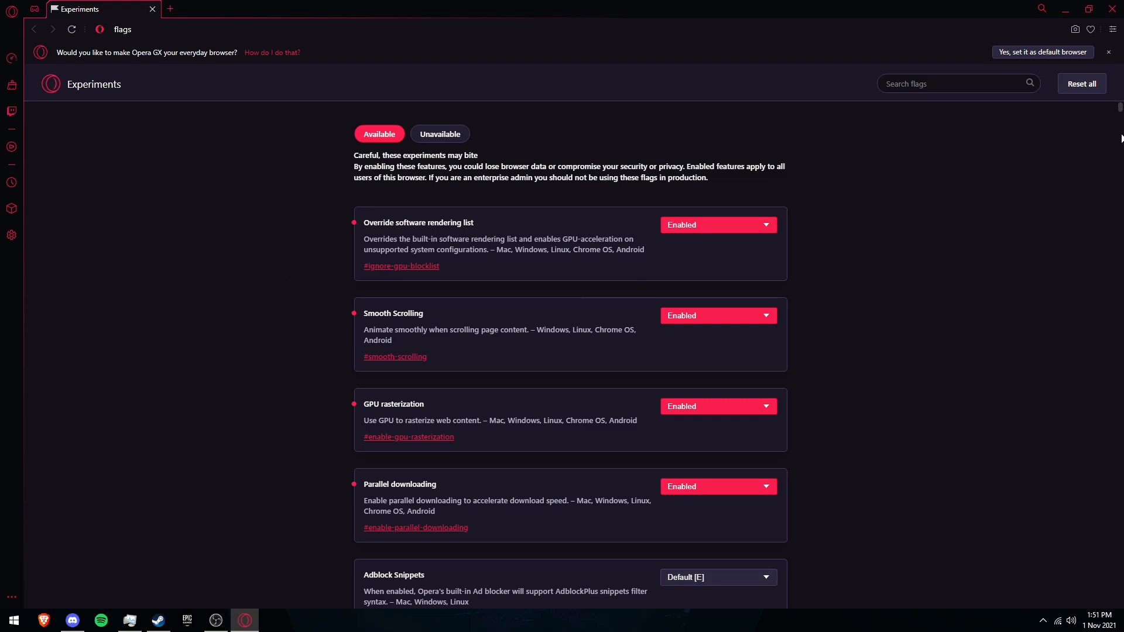
Step: Close the browser and open the file location of the Opera GX desktop shortcut
click(1114, 13)
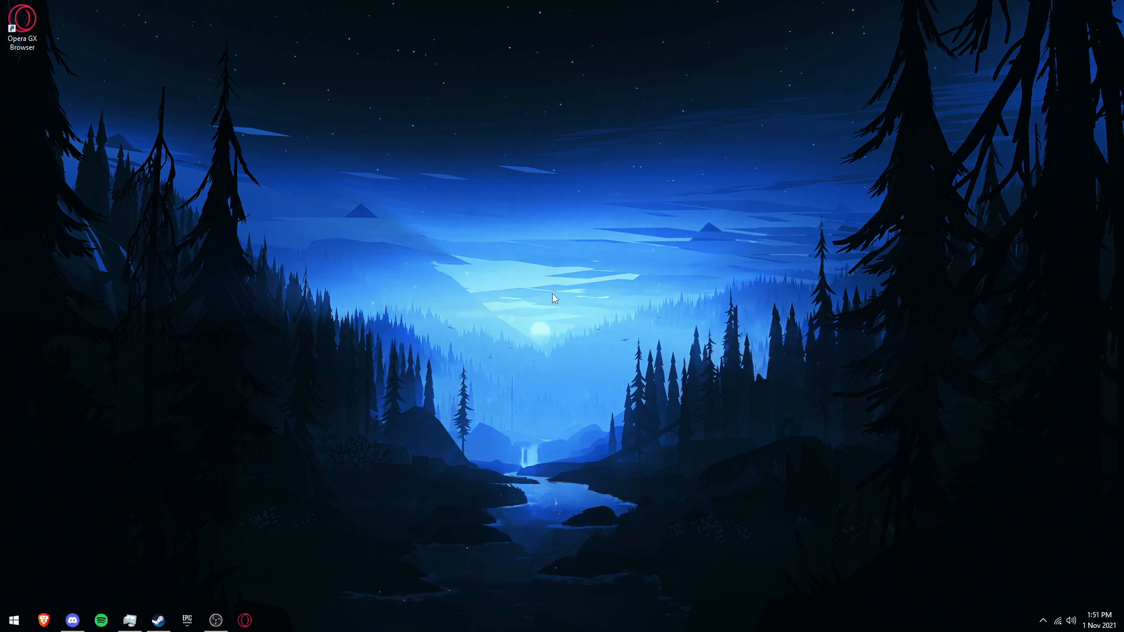
drag(21, 30, 543, 255)
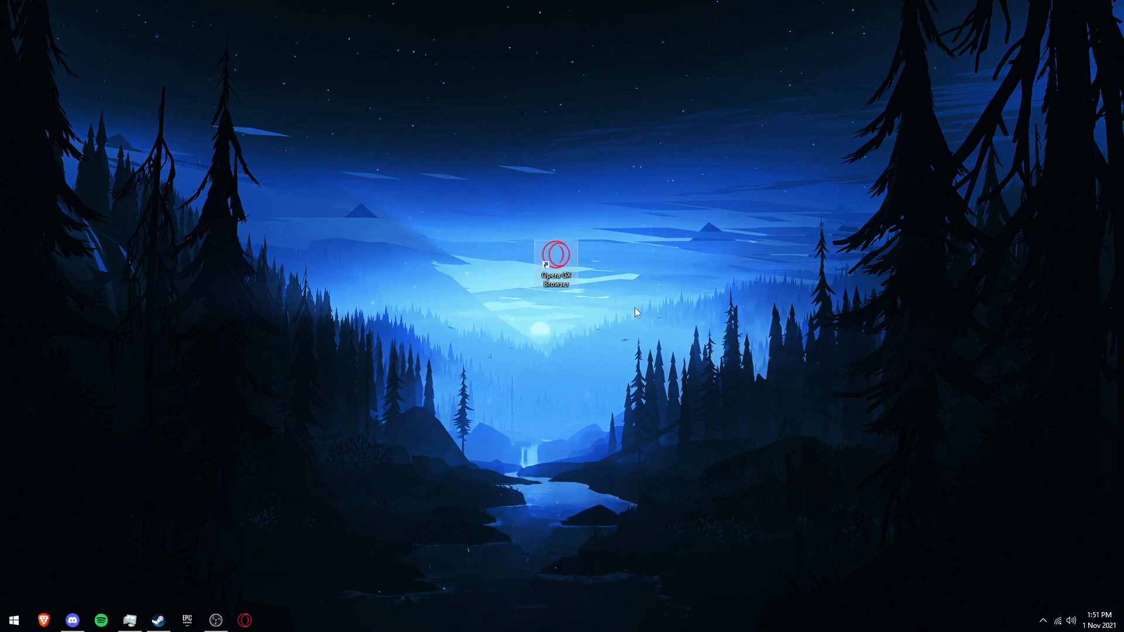
right_click(561, 259)
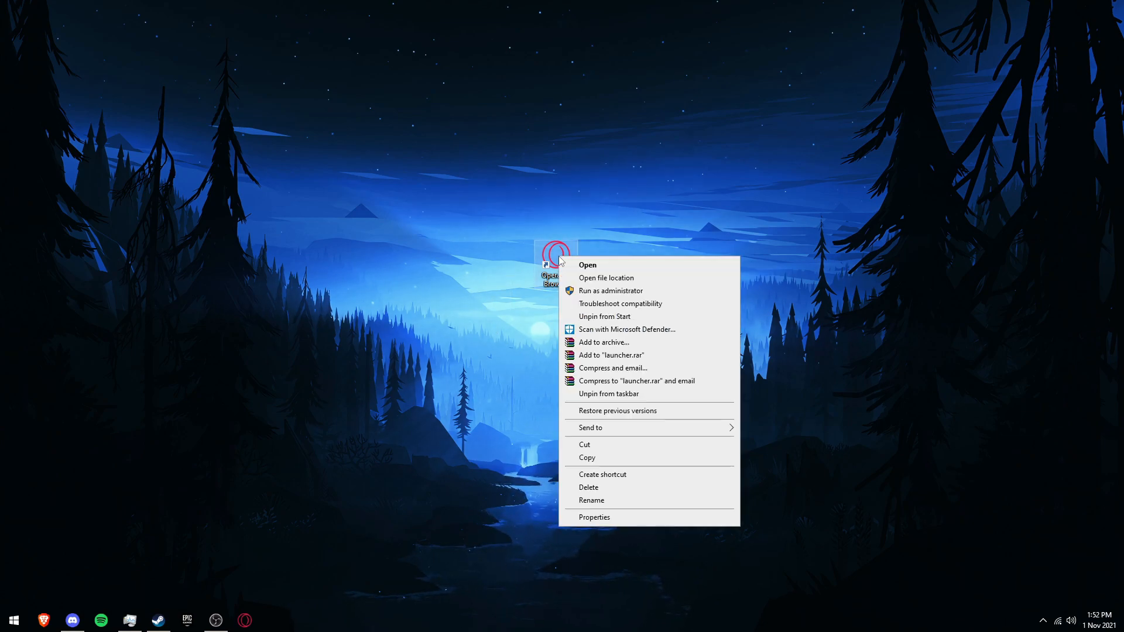
click(582, 278)
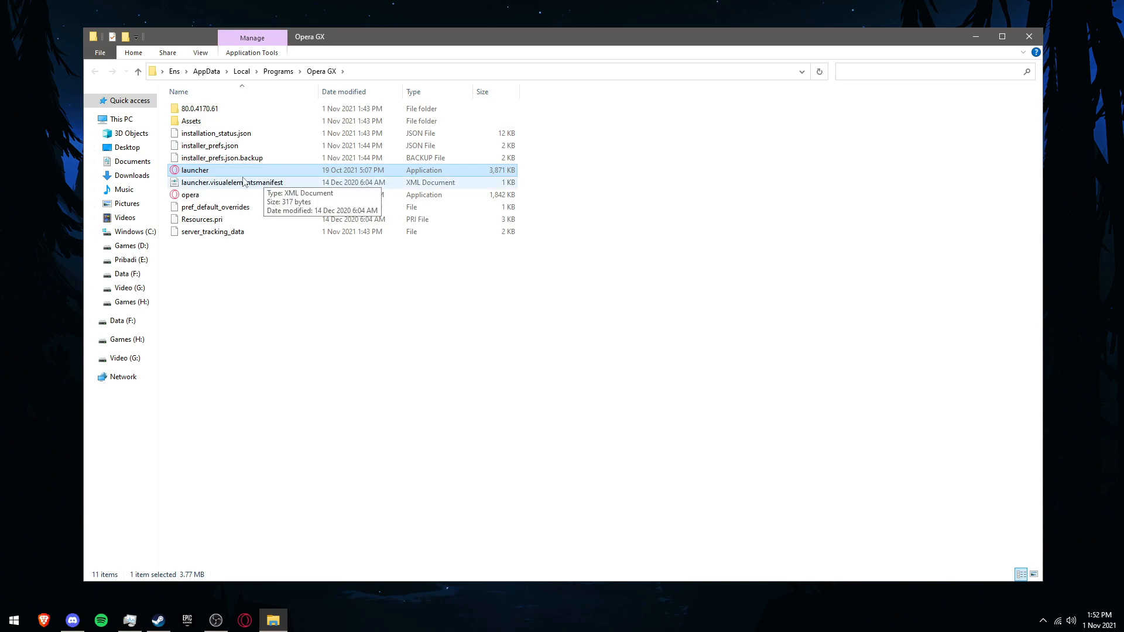
Step: Open the launcher application's Properties and turn on Disable fullscreen optimizations under Compatibility
right_click(199, 175)
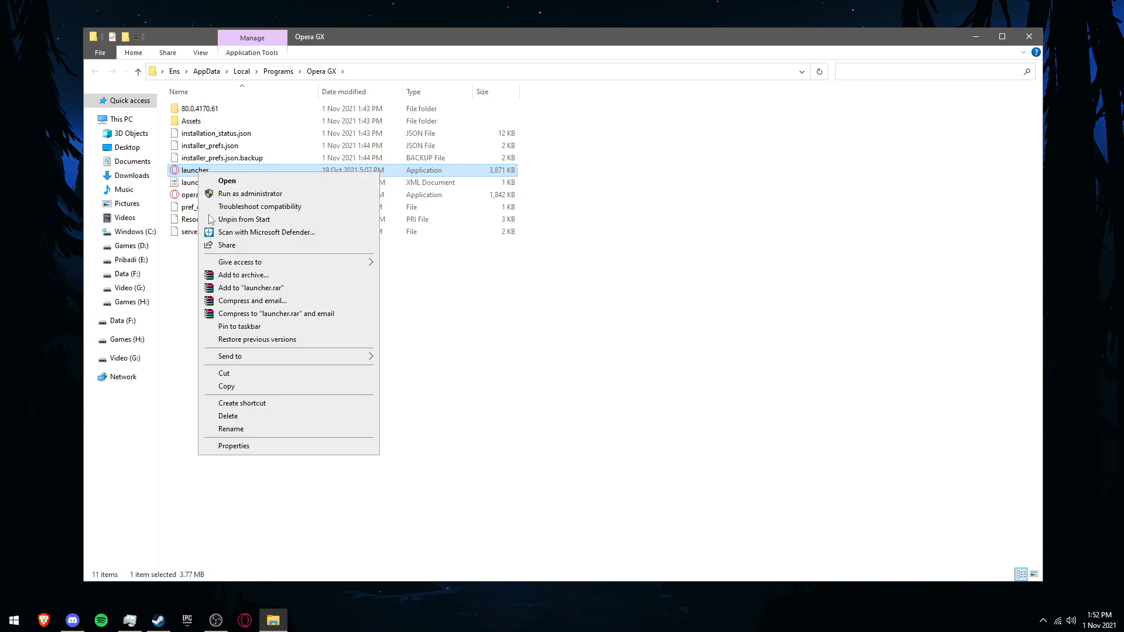
click(246, 446)
drag(277, 180, 477, 149)
click(506, 184)
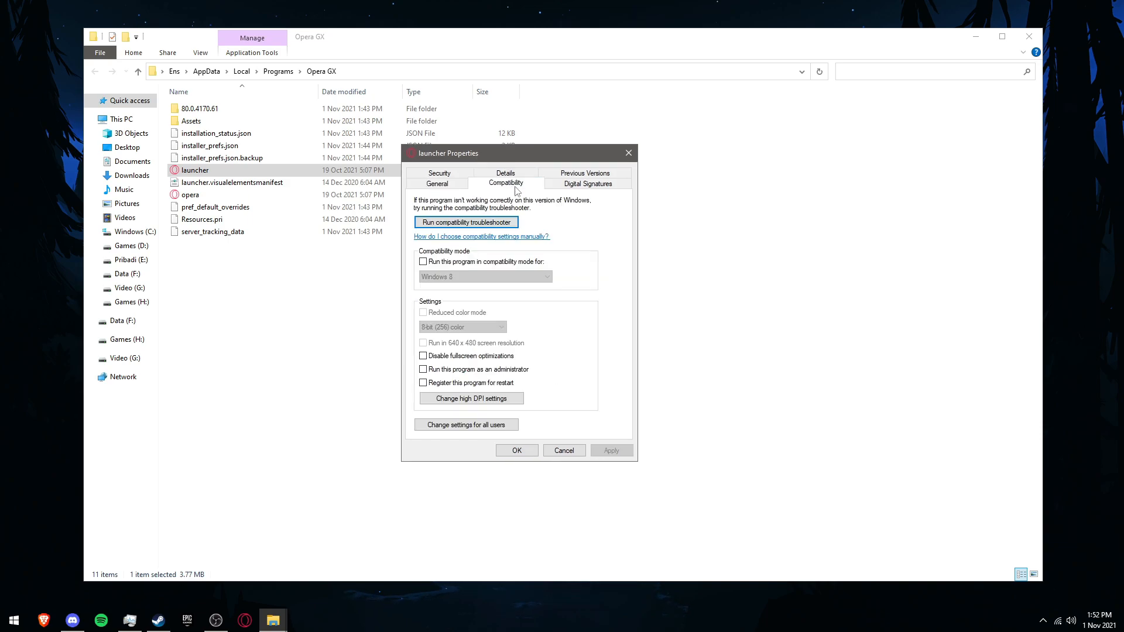
click(481, 357)
Step: In high DPI settings, override scaling behaviour performed by Application, then apply and confirm the launcher's properties
click(494, 400)
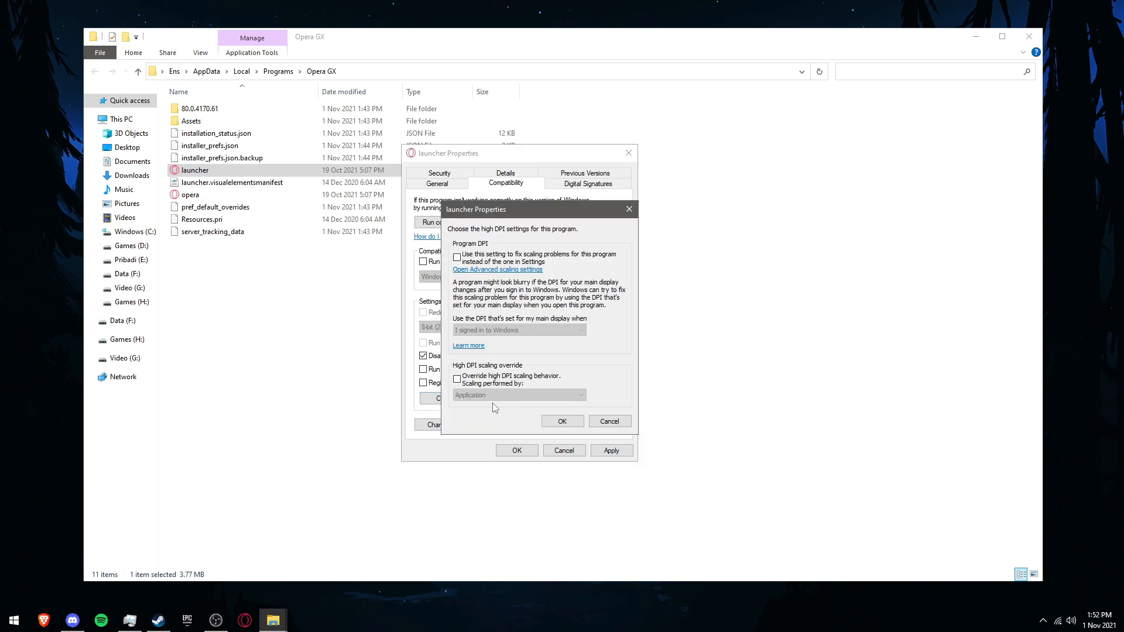
click(497, 385)
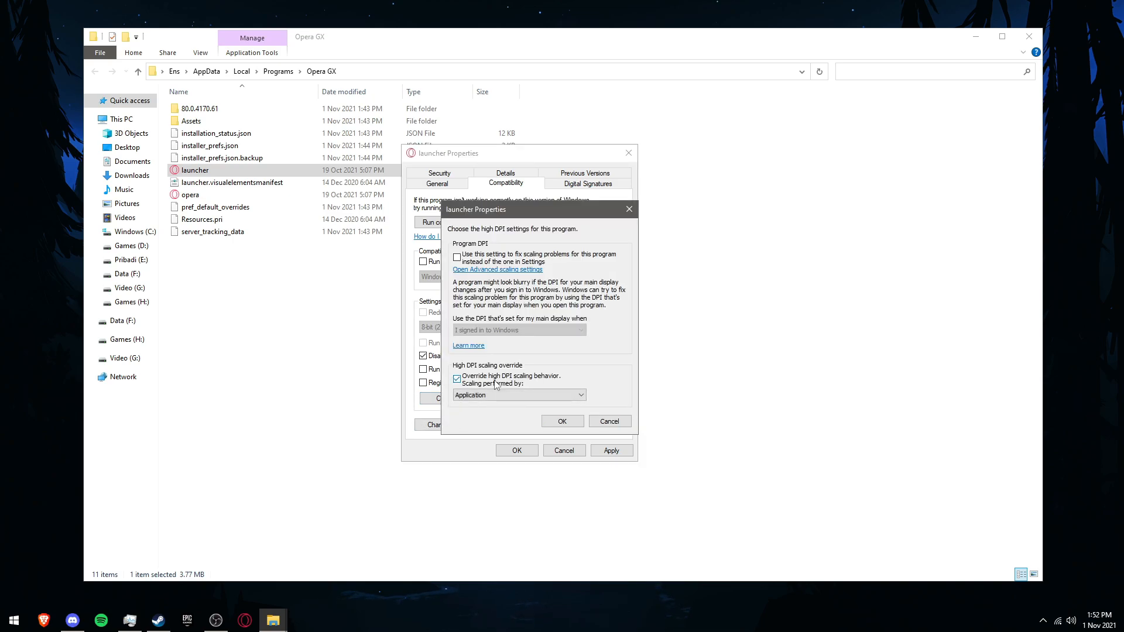
click(501, 396)
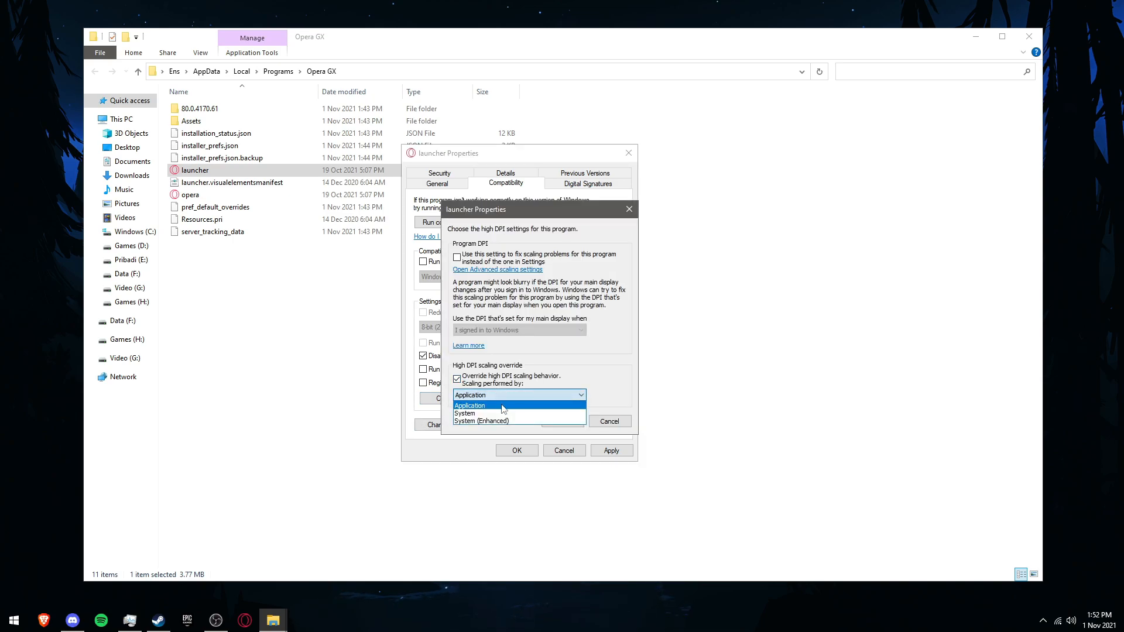
click(502, 406)
click(551, 421)
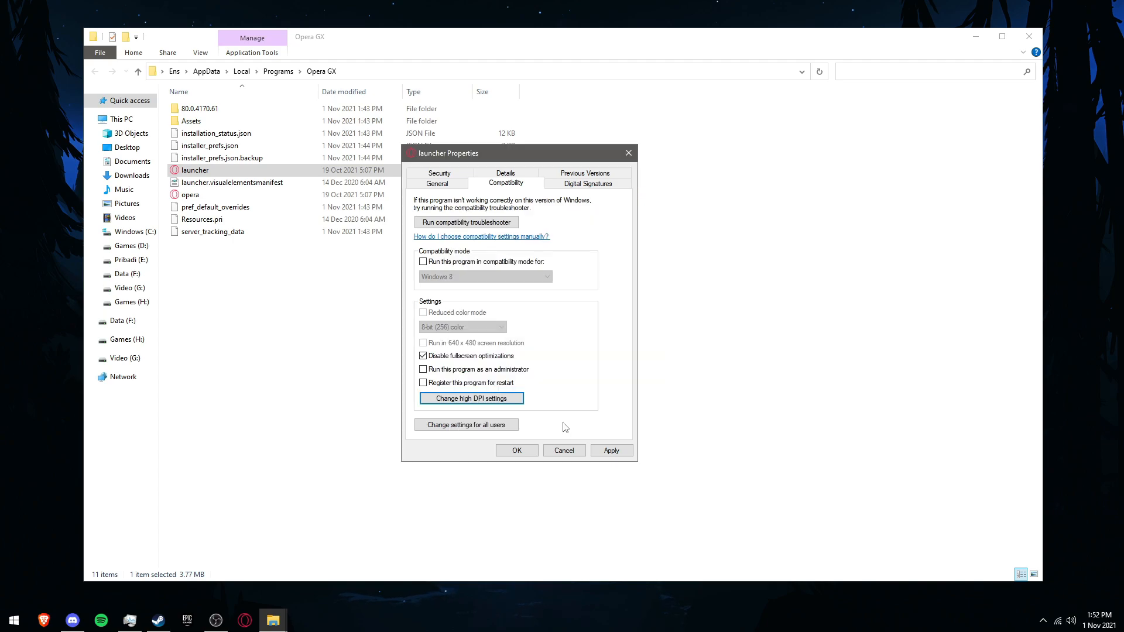
click(608, 453)
click(517, 452)
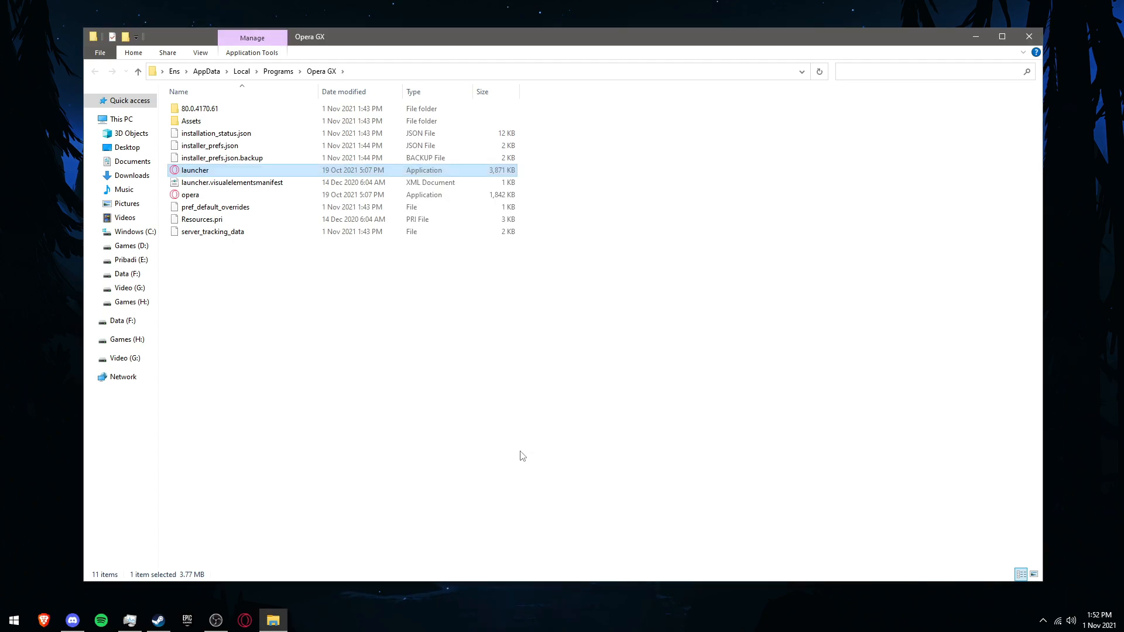
click(522, 456)
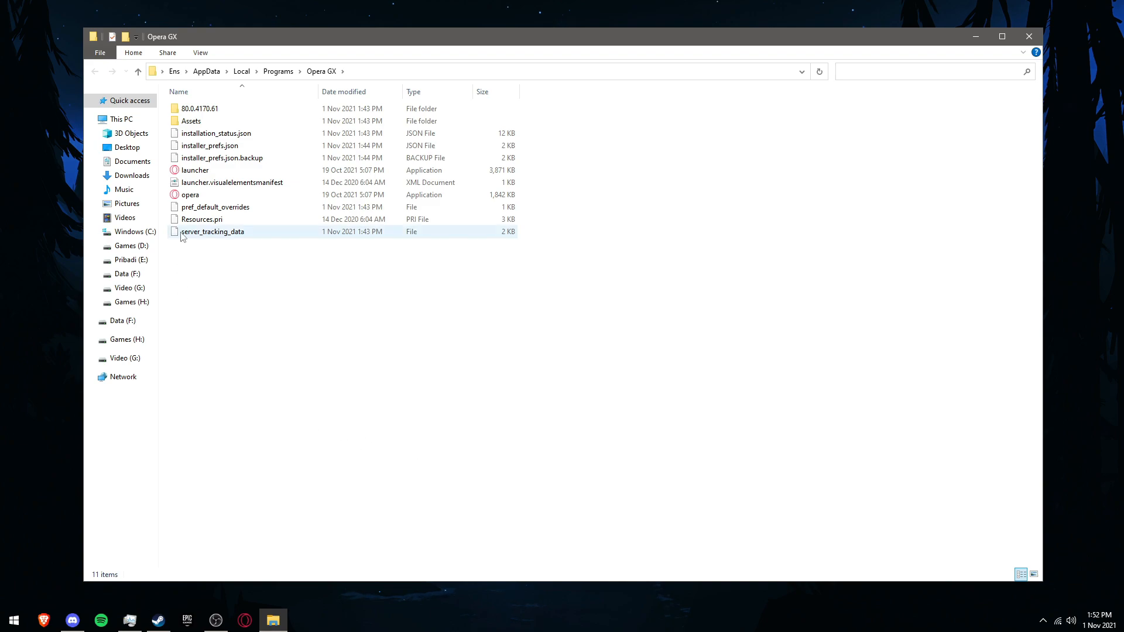
Step: Open the Properties of the opera application in the Opera GX folder and turn on Disable fullscreen optimizations under Compatibility
click(207, 198)
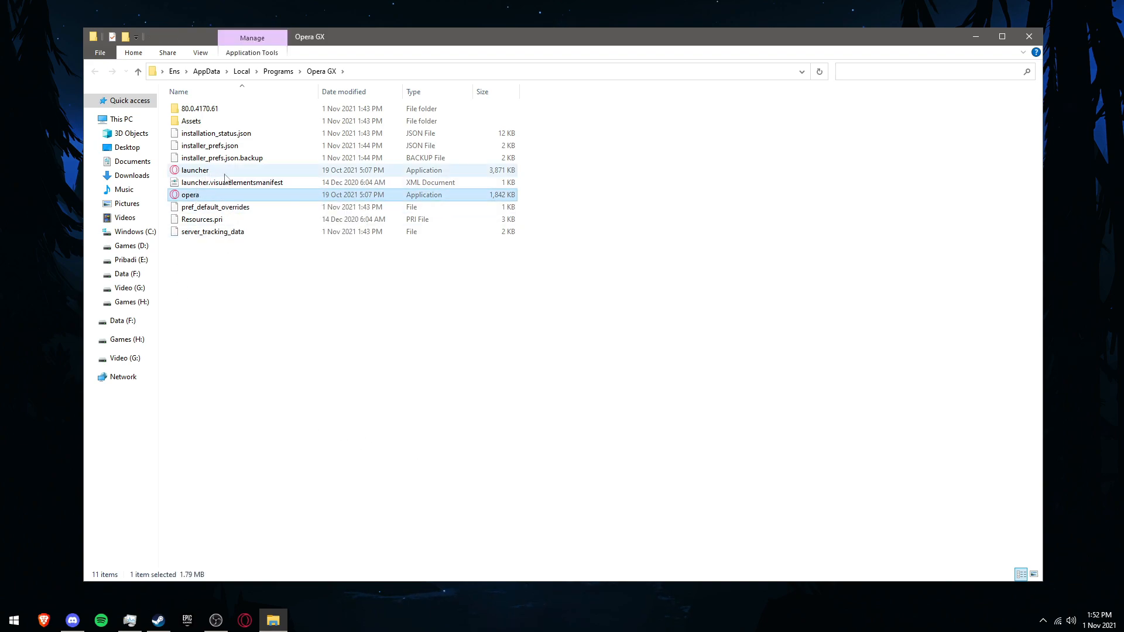
right_click(196, 198)
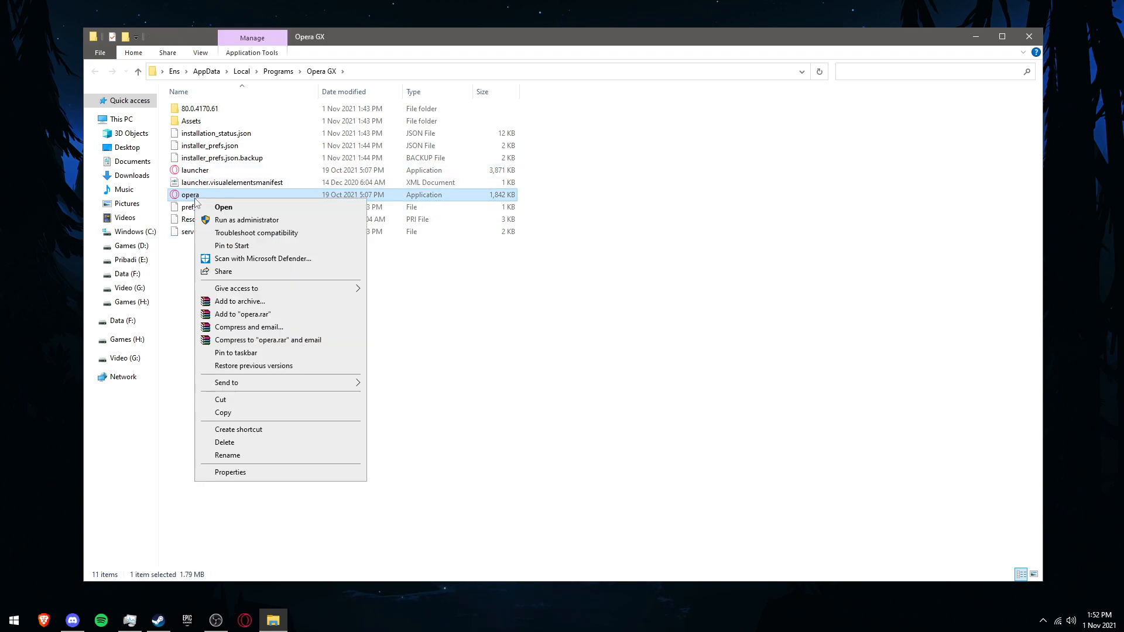
click(229, 472)
drag(354, 205, 543, 157)
click(533, 186)
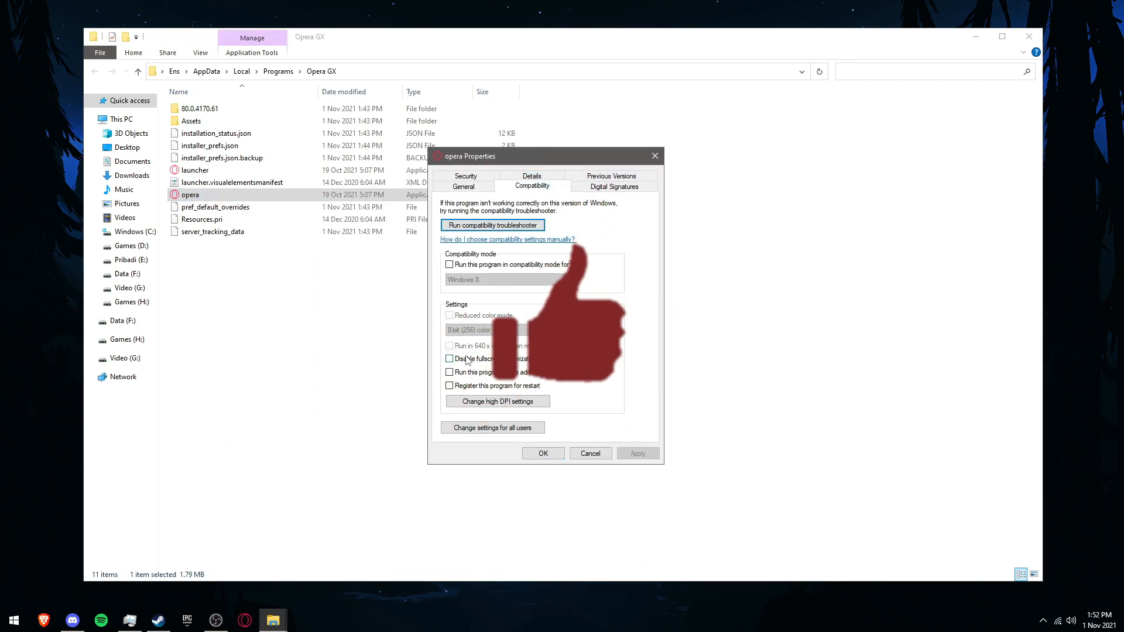
click(450, 358)
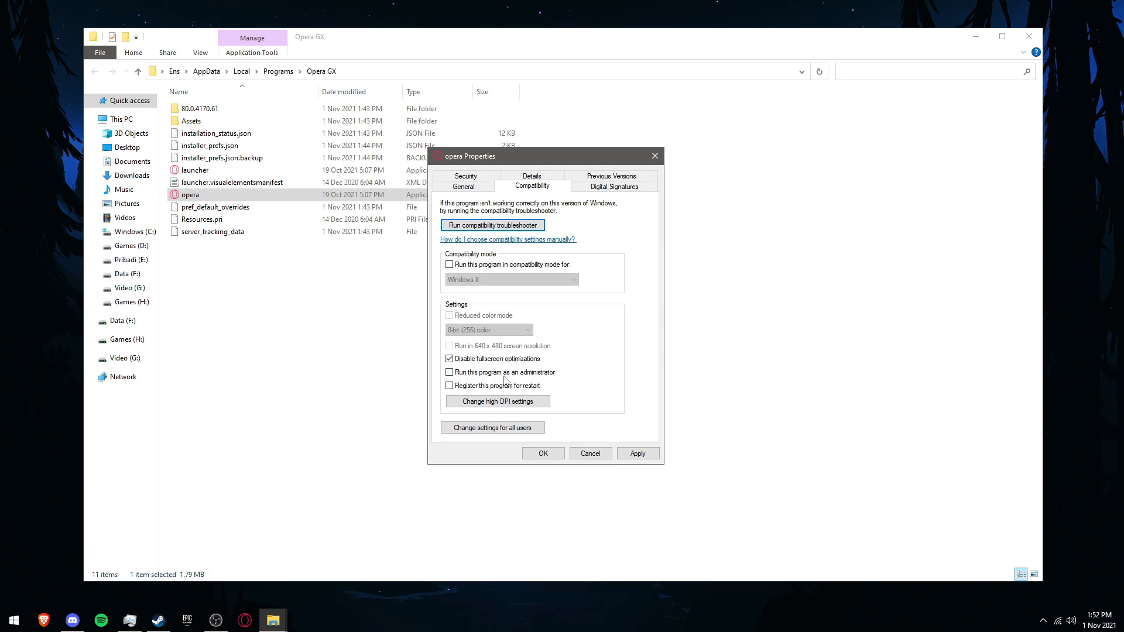
Step: In high DPI settings, override scaling behaviour performed by Application, then apply and confirm the opera properties
click(502, 401)
click(495, 381)
click(507, 398)
click(518, 410)
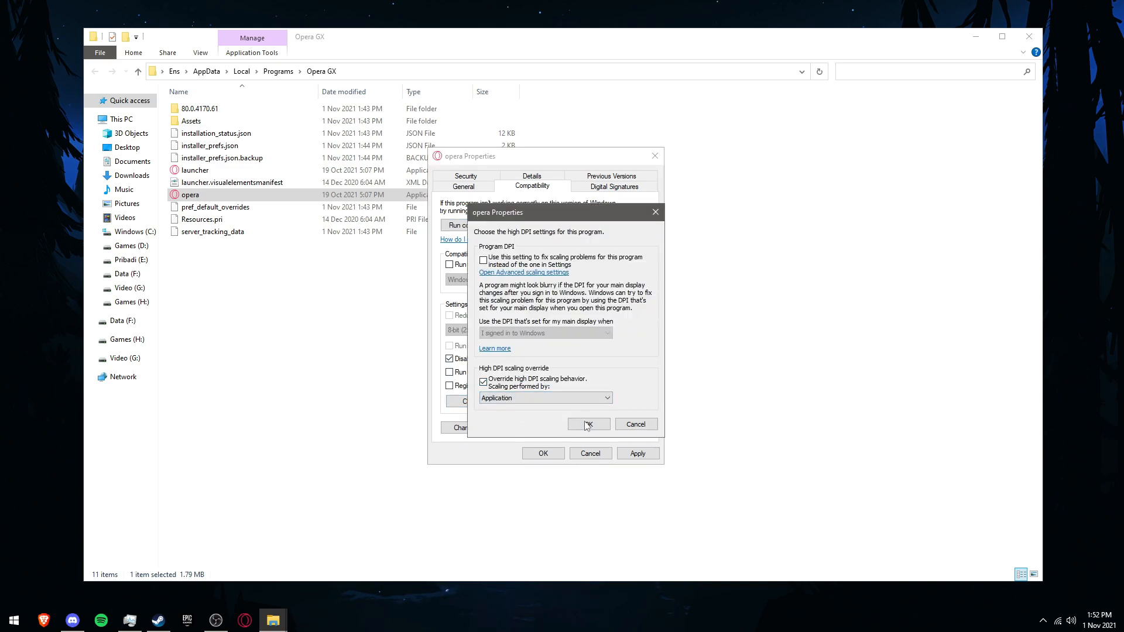
click(586, 430)
click(639, 454)
click(544, 455)
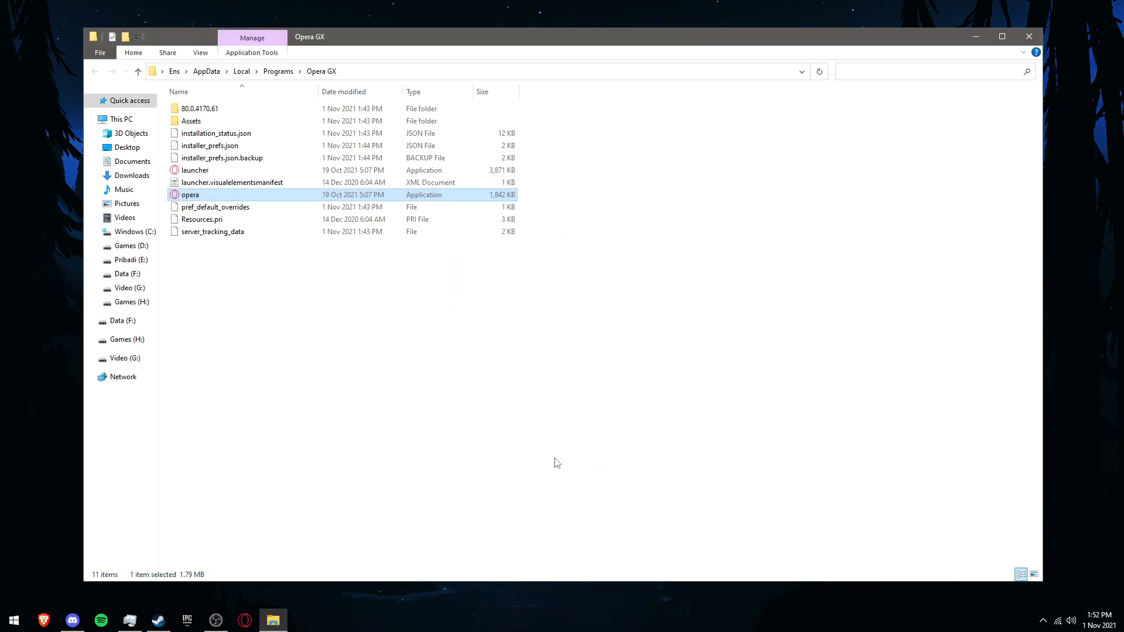
Step: Open the 80.0.4170.61 version folder inside the Opera GX folder
double_click(333, 108)
click(321, 71)
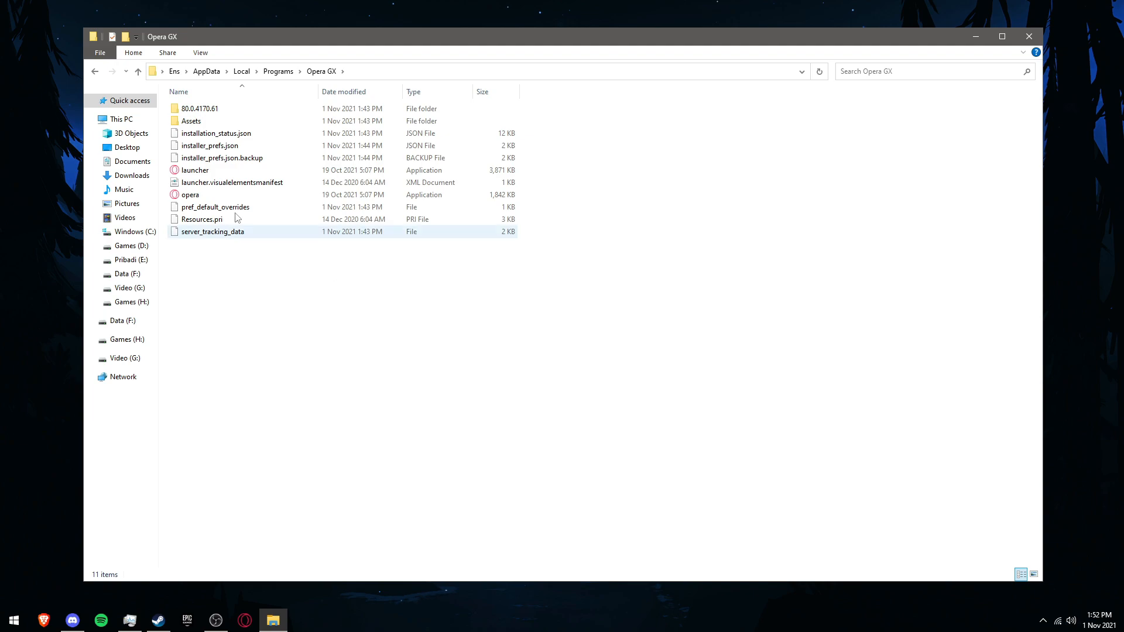
click(237, 110)
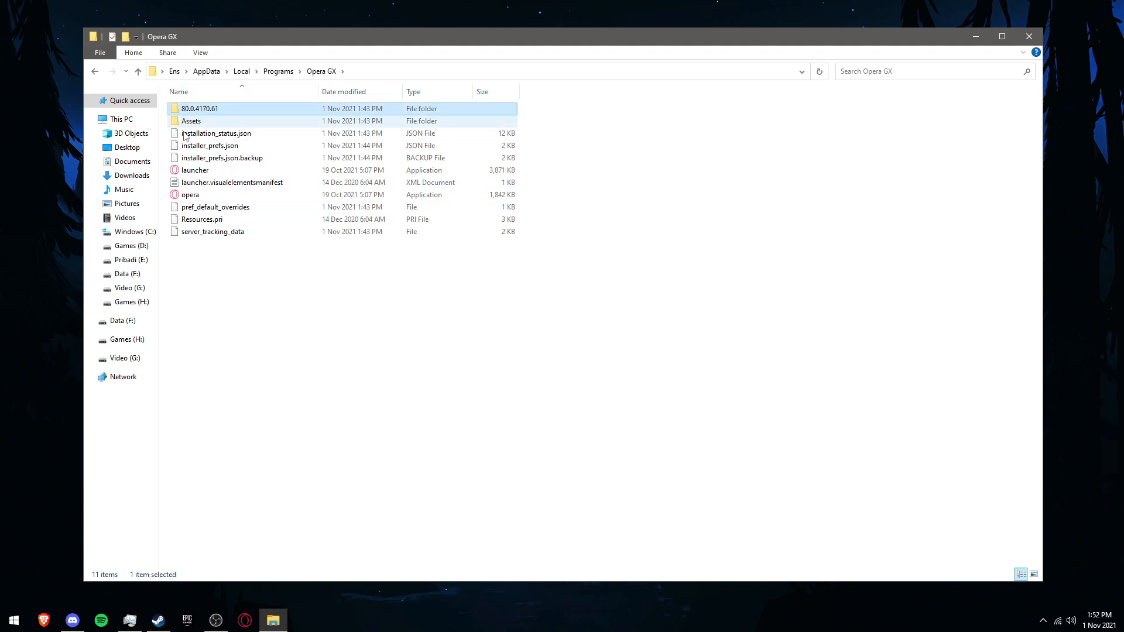
double_click(223, 111)
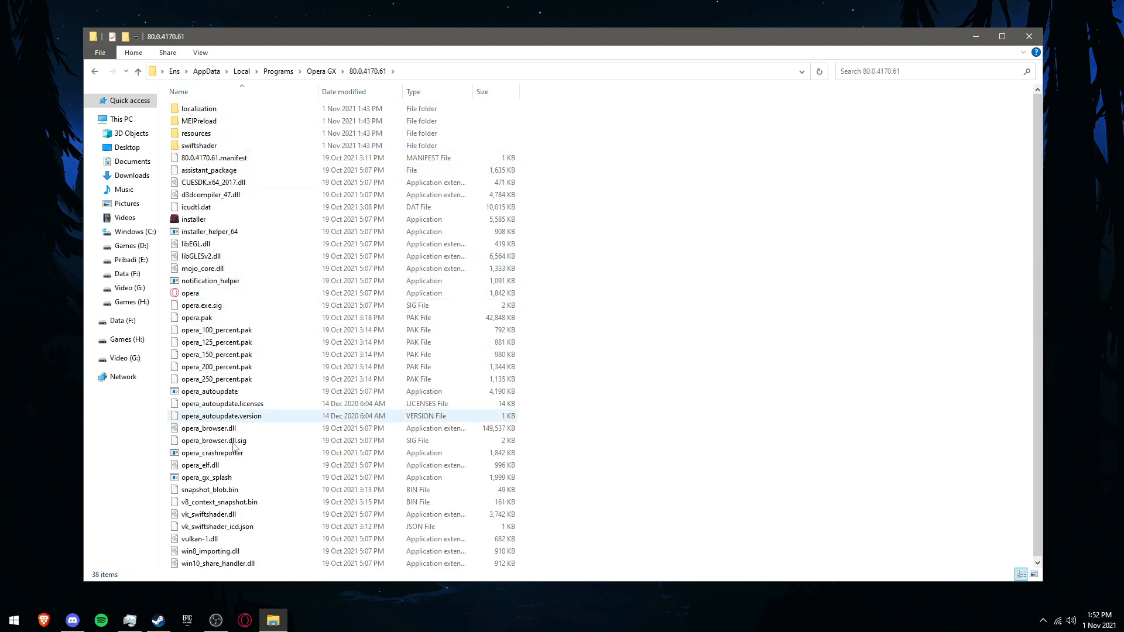
Step: Open the Properties of the opera application in the version folder and turn on Disable fullscreen optimizations under Compatibility
click(195, 294)
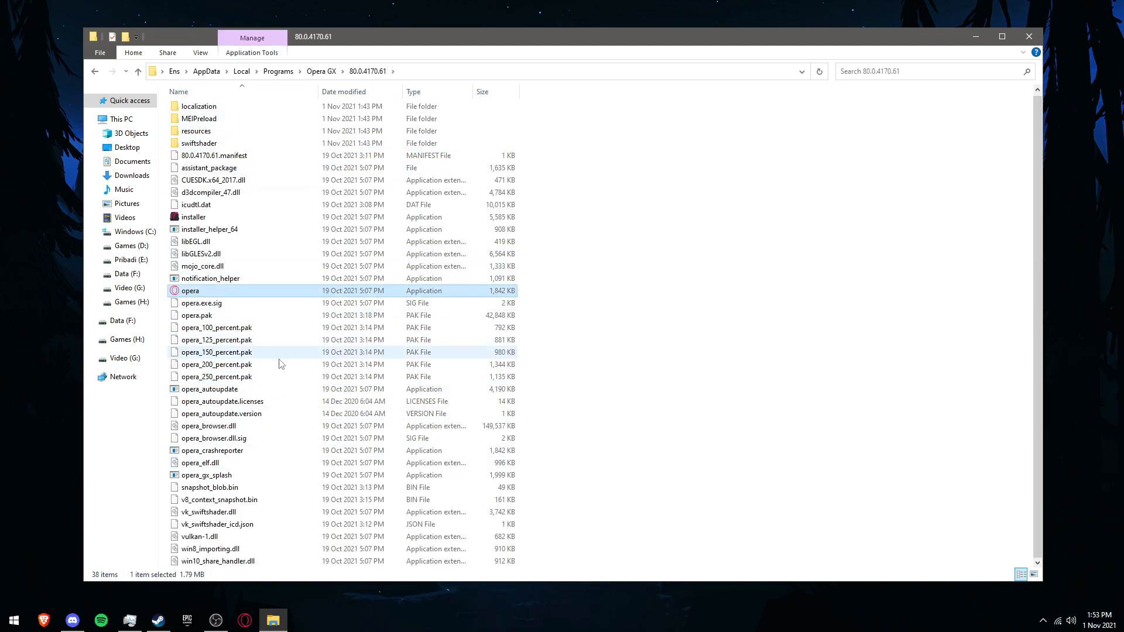
right_click(206, 294)
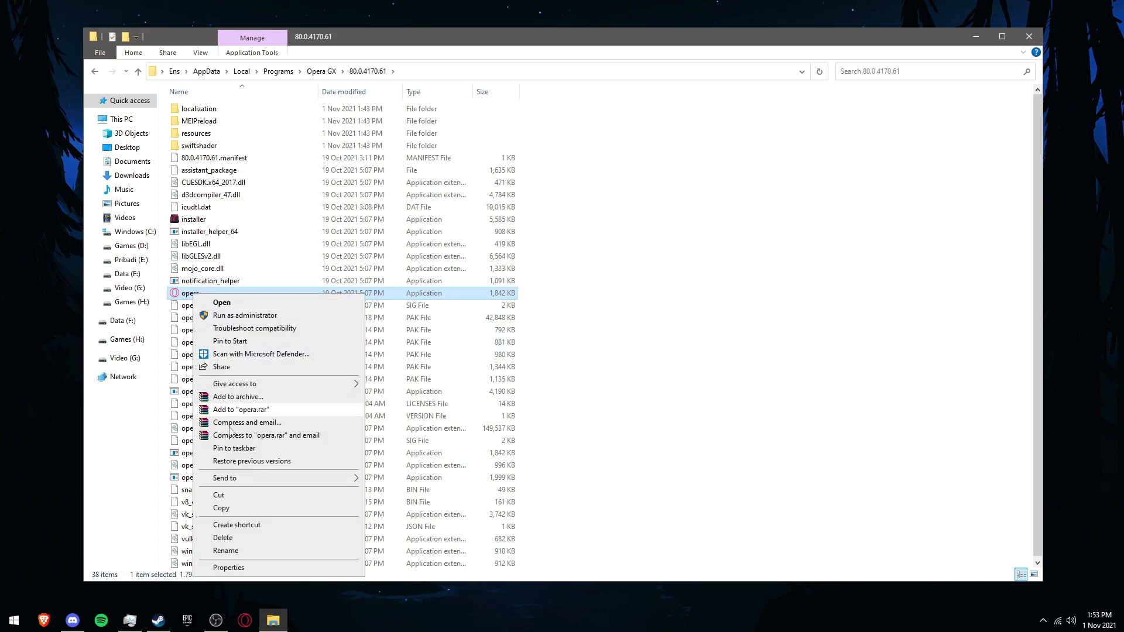
click(233, 566)
click(303, 320)
drag(361, 292, 584, 178)
click(465, 361)
Step: Override high DPI scaling behaviour performed by Application, then apply and confirm the version folder opera's properties
click(513, 403)
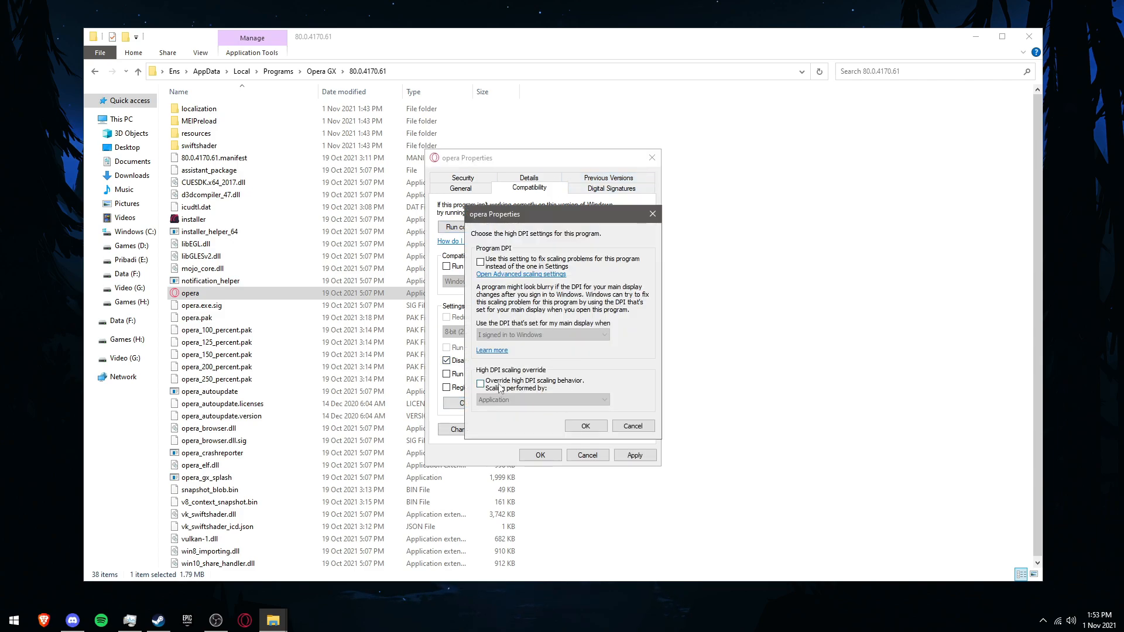
click(499, 386)
click(524, 400)
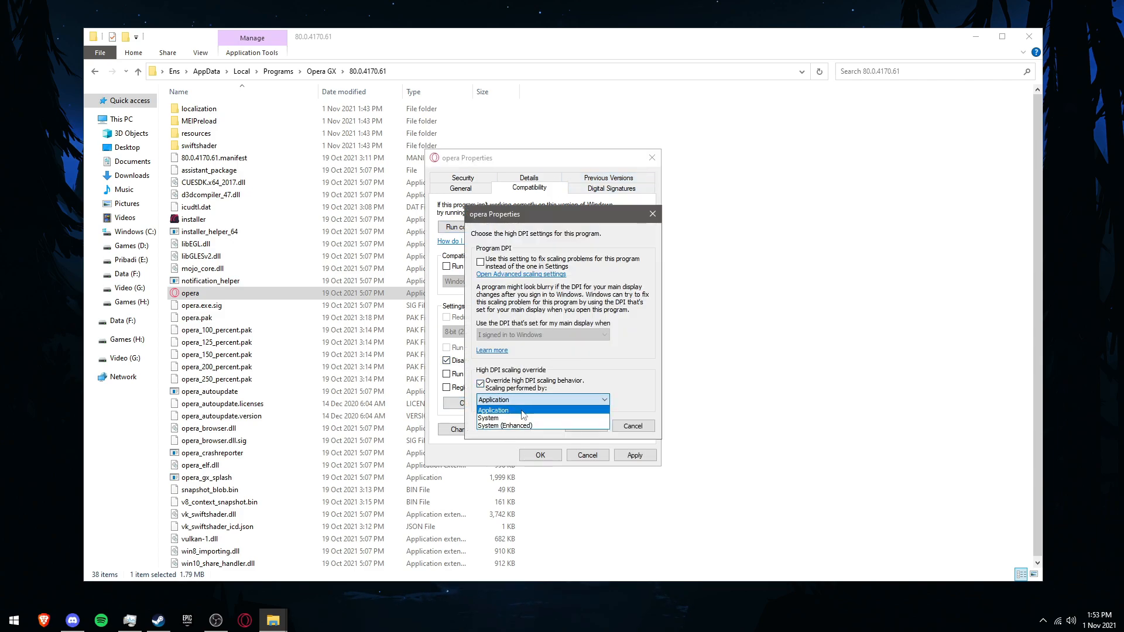
click(523, 412)
click(585, 426)
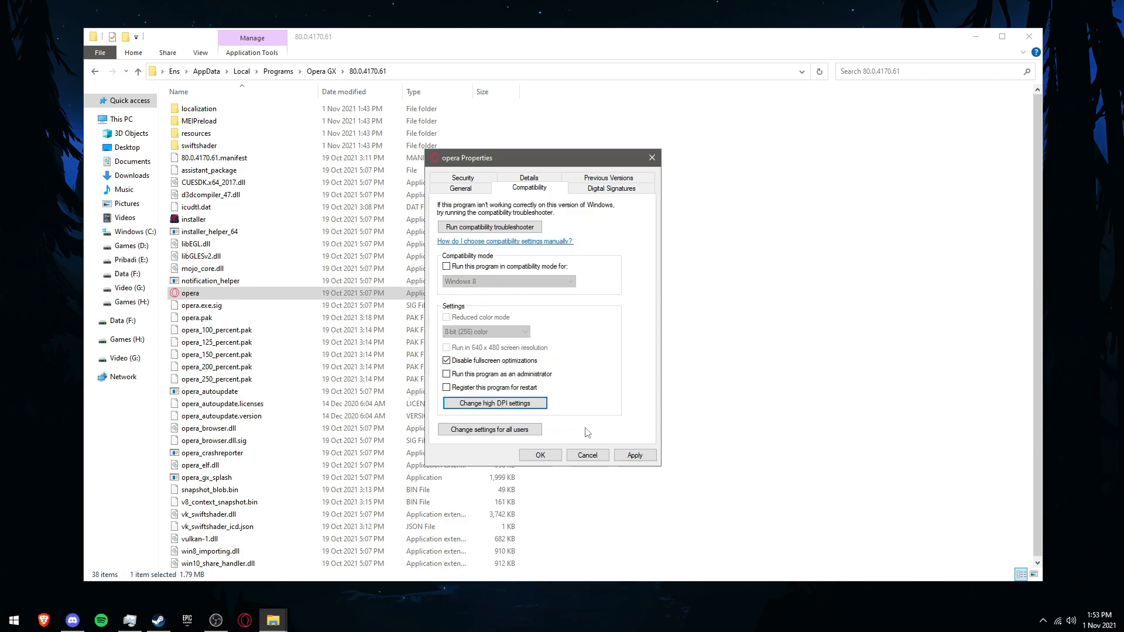
click(634, 455)
click(540, 457)
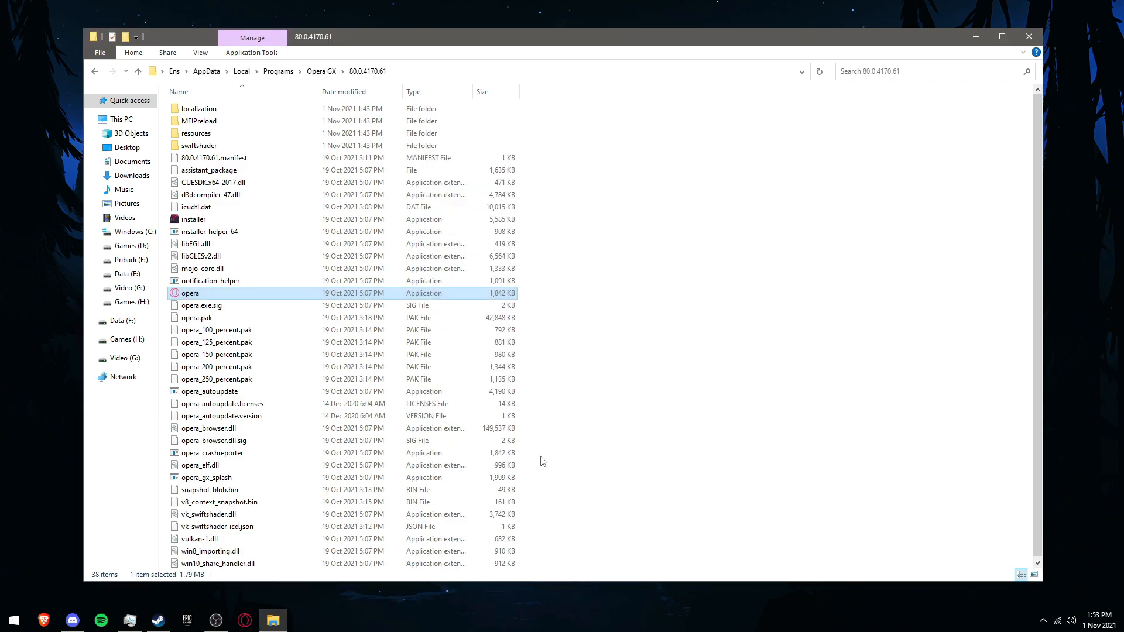
Step: Copy the version folder's path and close the file explorer
click(413, 72)
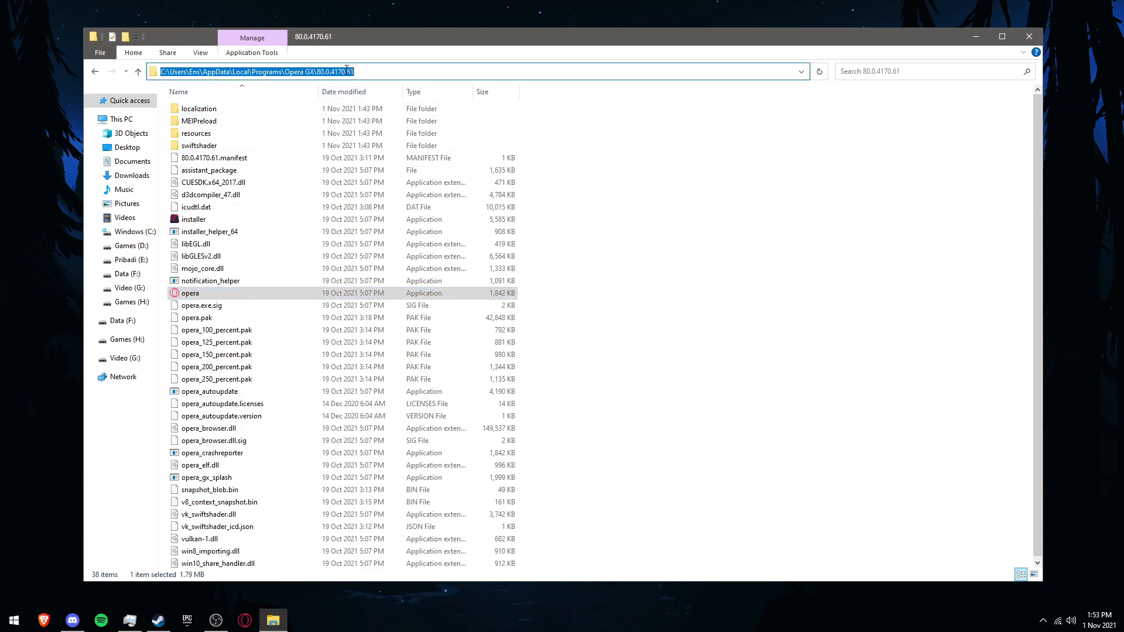
click(619, 136)
click(412, 72)
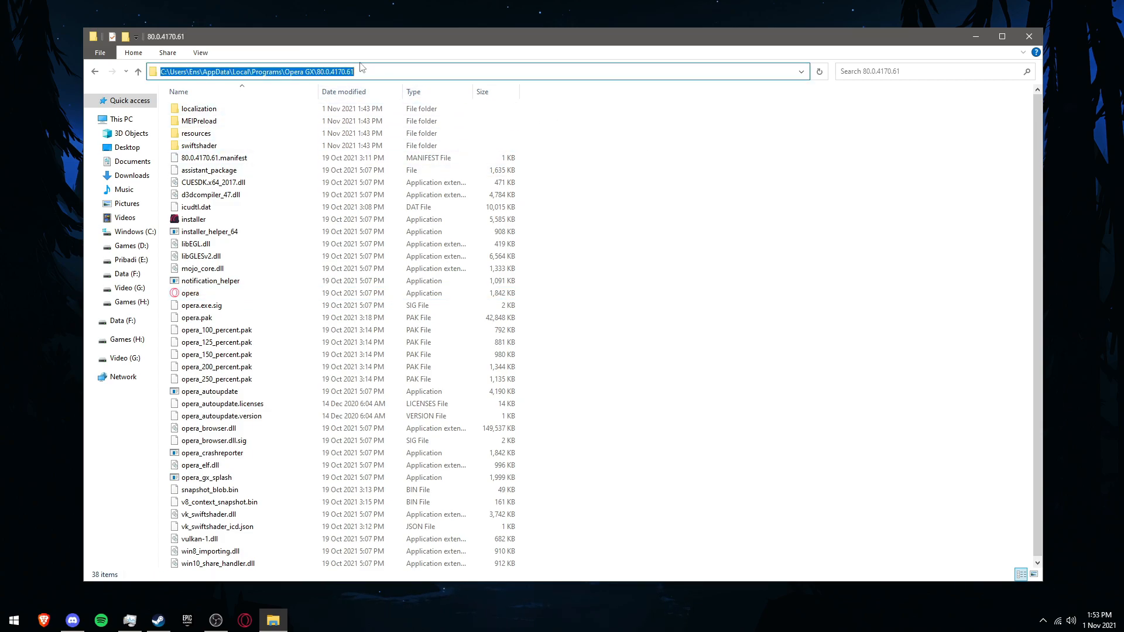
right_click(337, 73)
click(357, 109)
click(1030, 36)
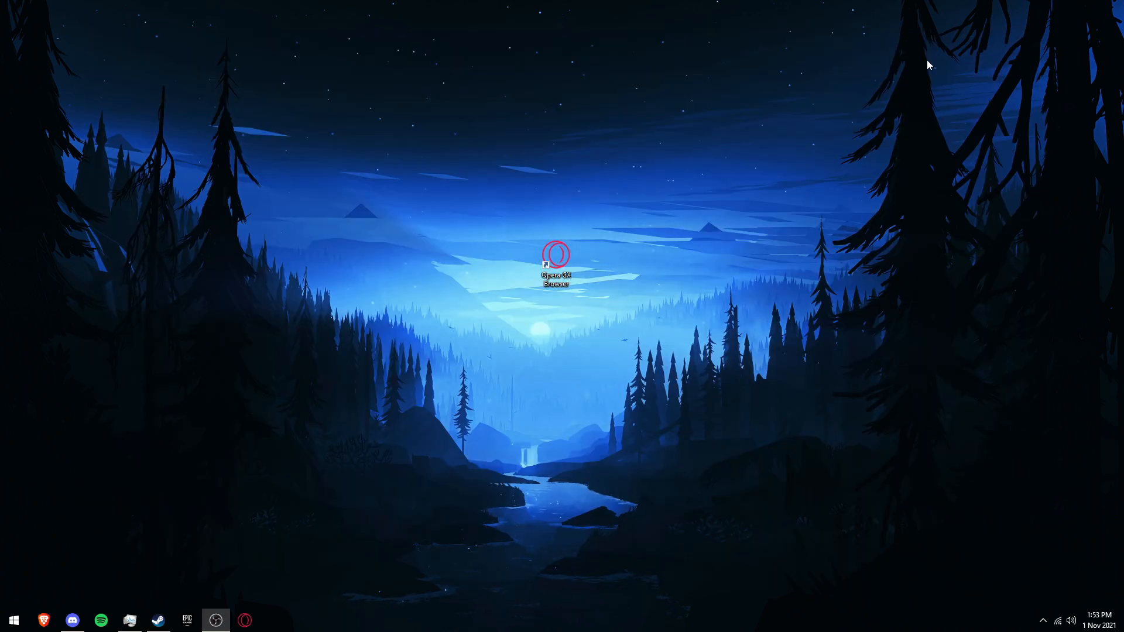
Step: Move the Opera GX desktop shortcut to the top-left corner and open Graphics settings under System Display settings
drag(557, 256, 39, 29)
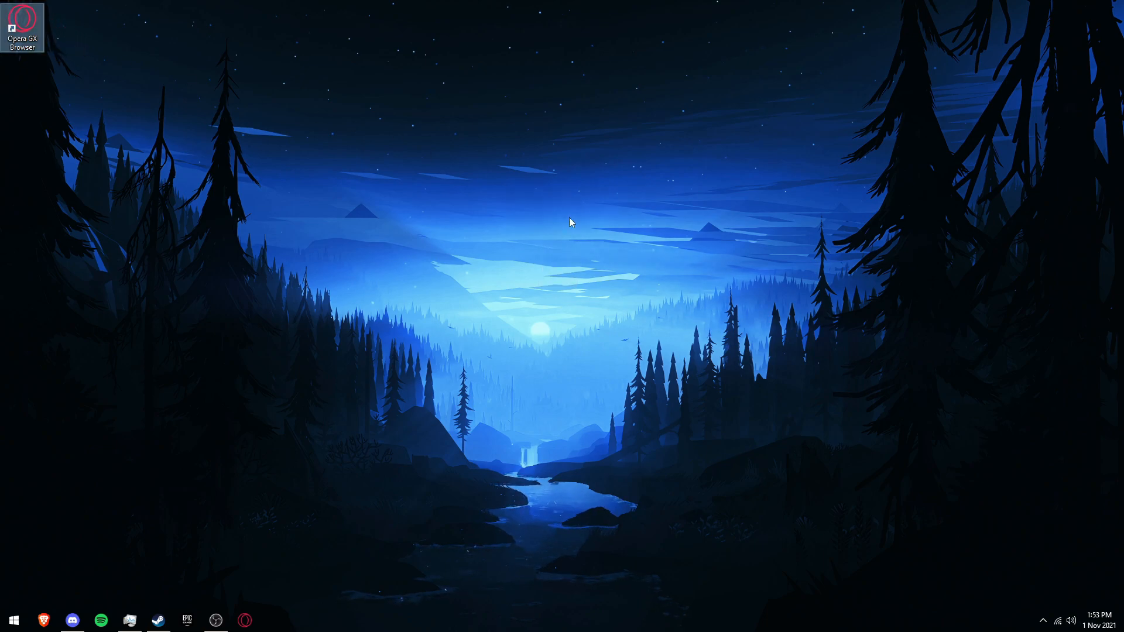
click(24, 619)
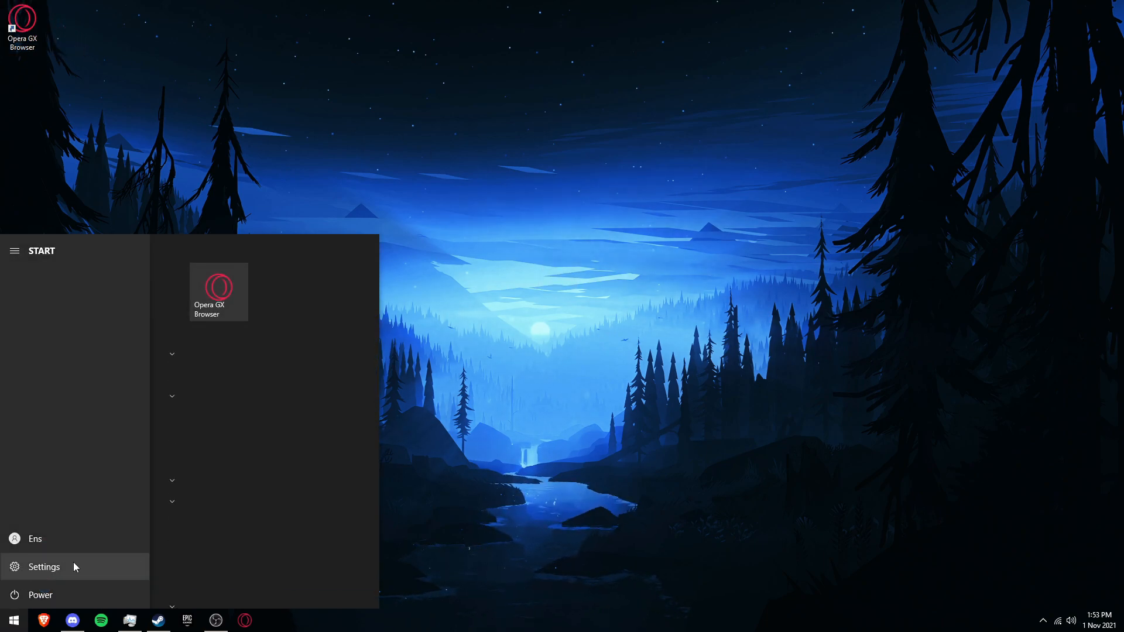
click(75, 567)
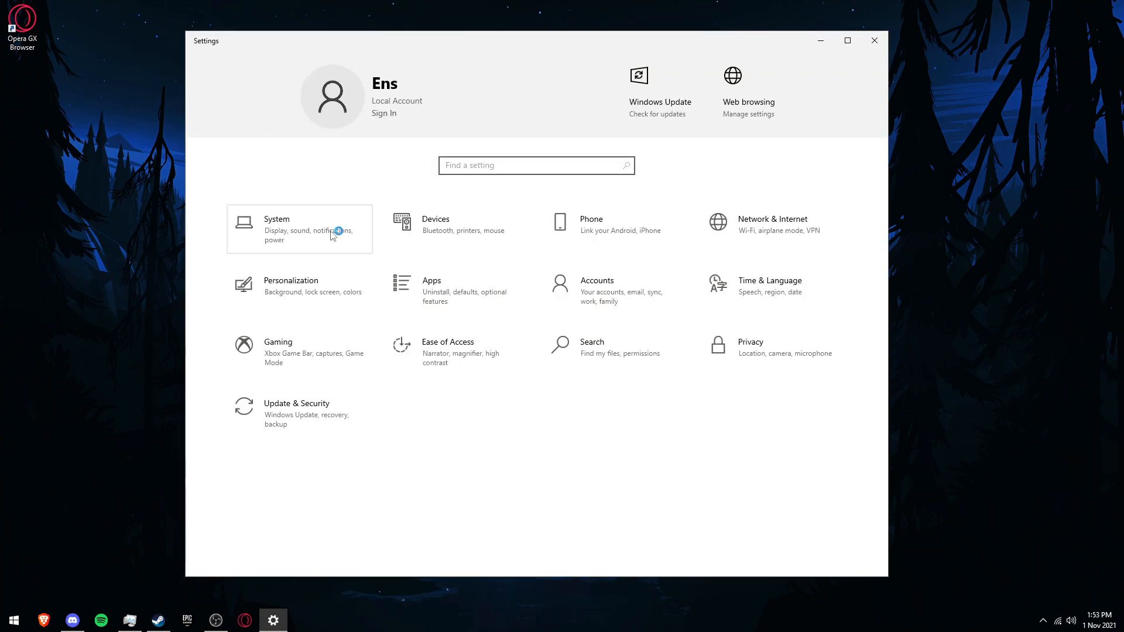
click(332, 236)
scroll(568, 446, down, 5)
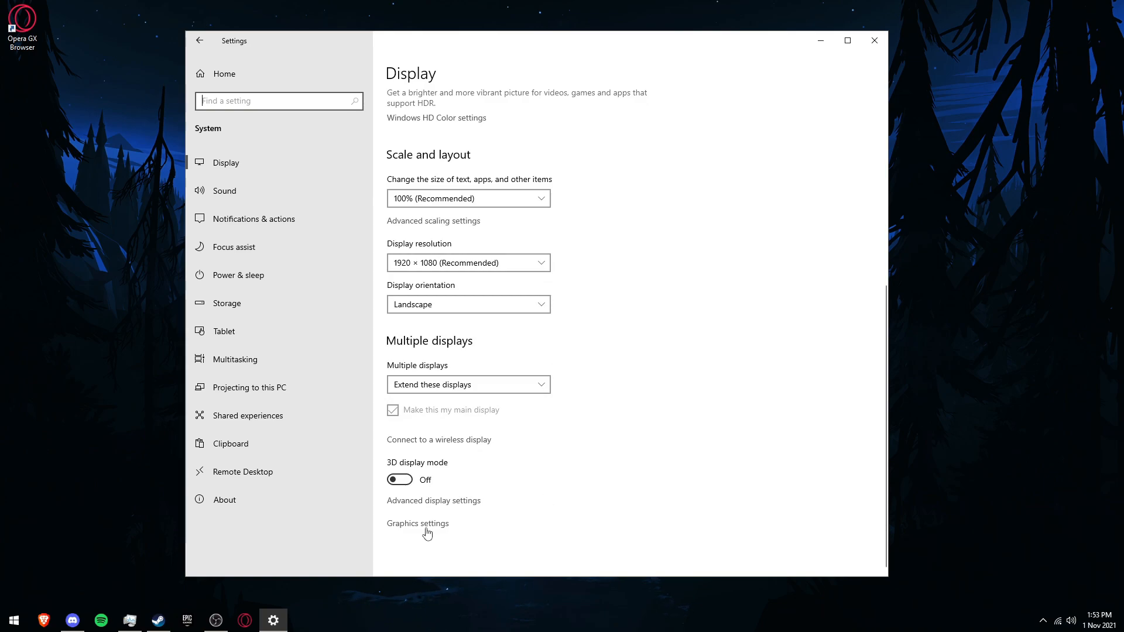
click(424, 529)
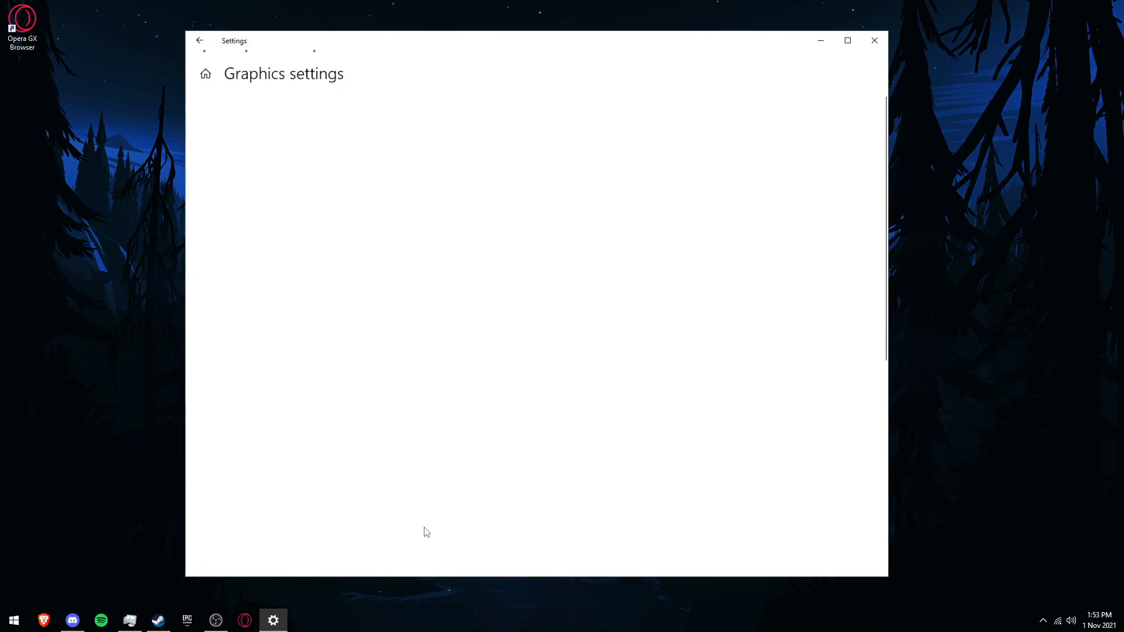
Step: Browse to the copied Opera GX version folder path and add the opera application as a desktop app
click(225, 218)
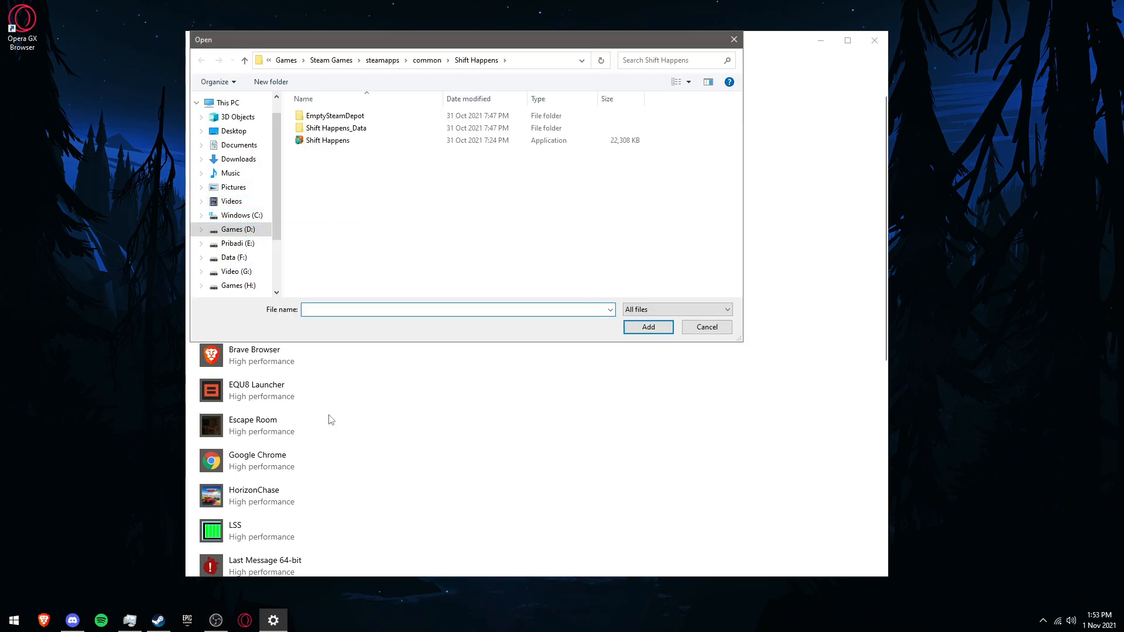
click(518, 65)
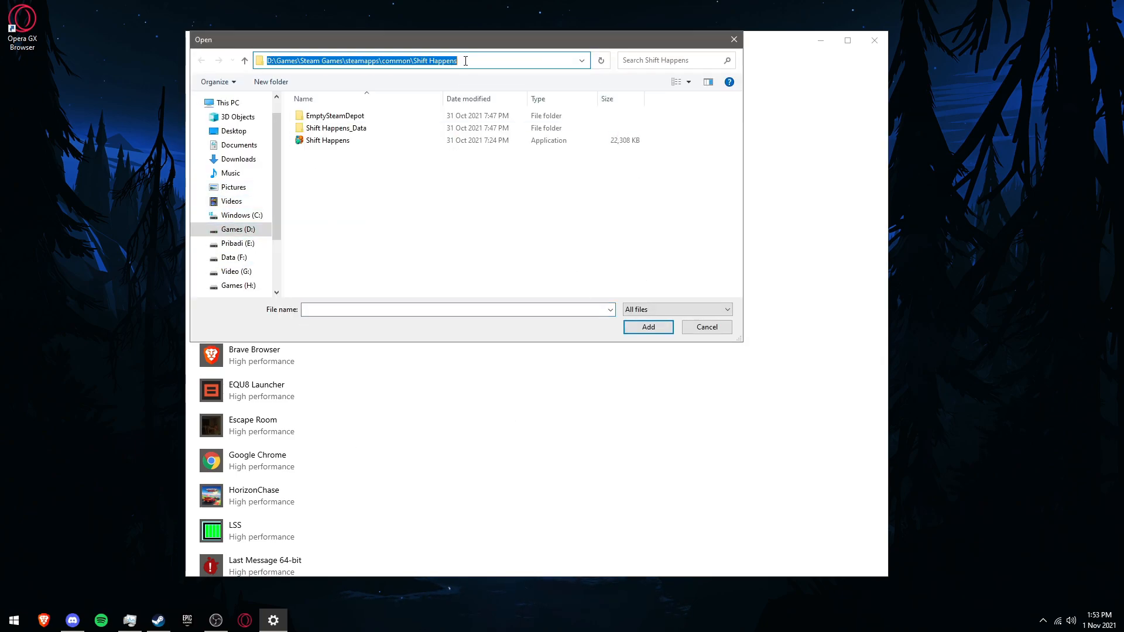
click(656, 202)
click(481, 59)
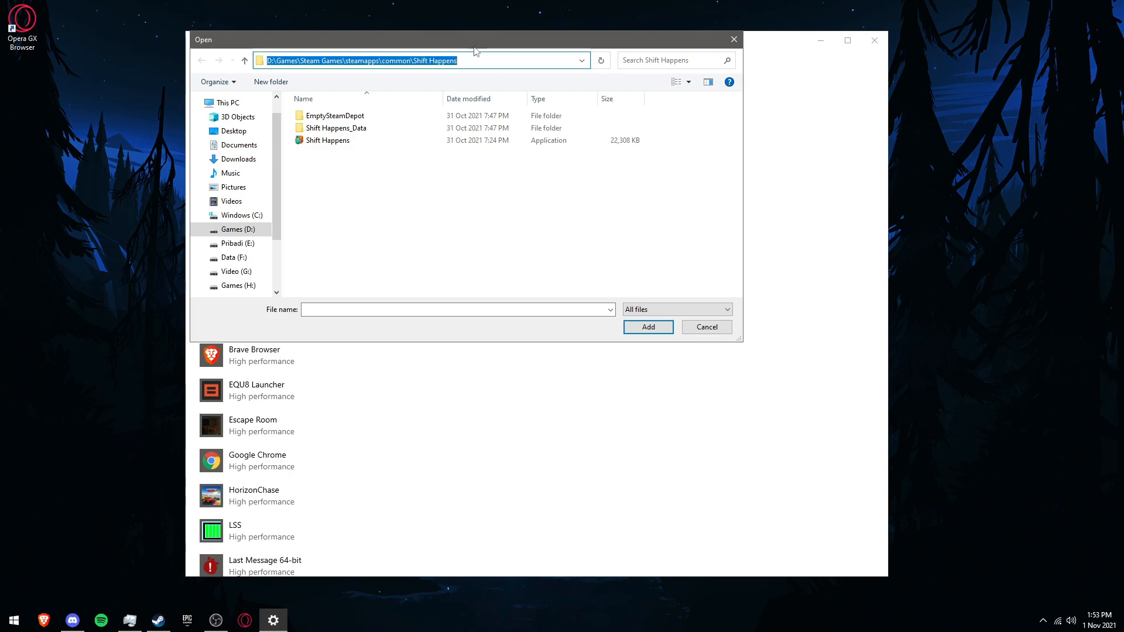
right_click(426, 61)
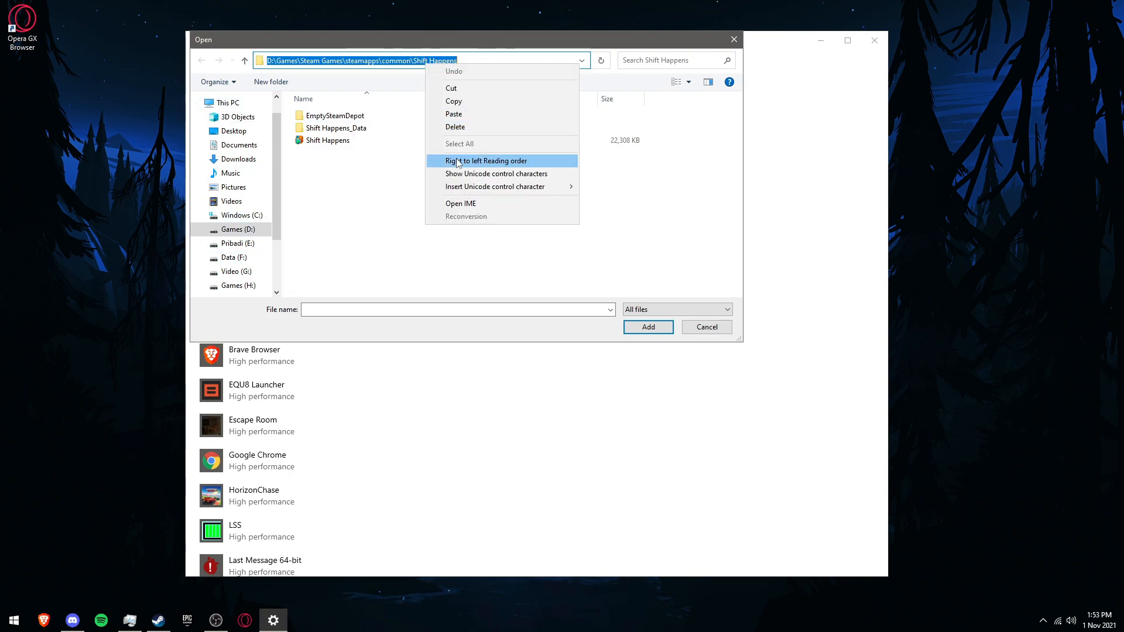
click(456, 116)
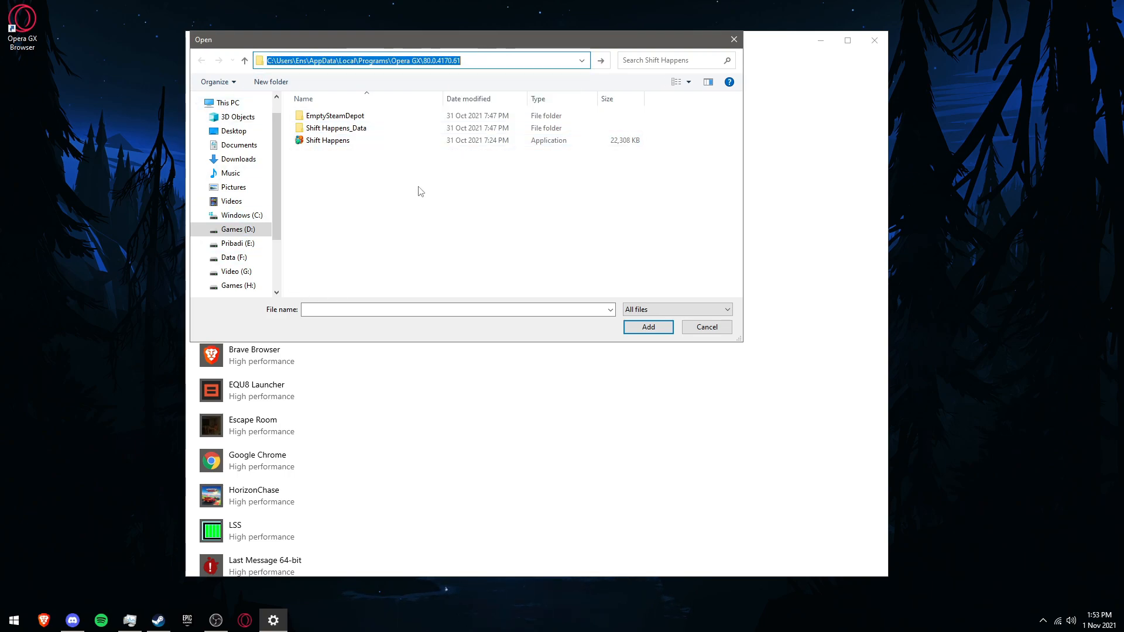
key(Return)
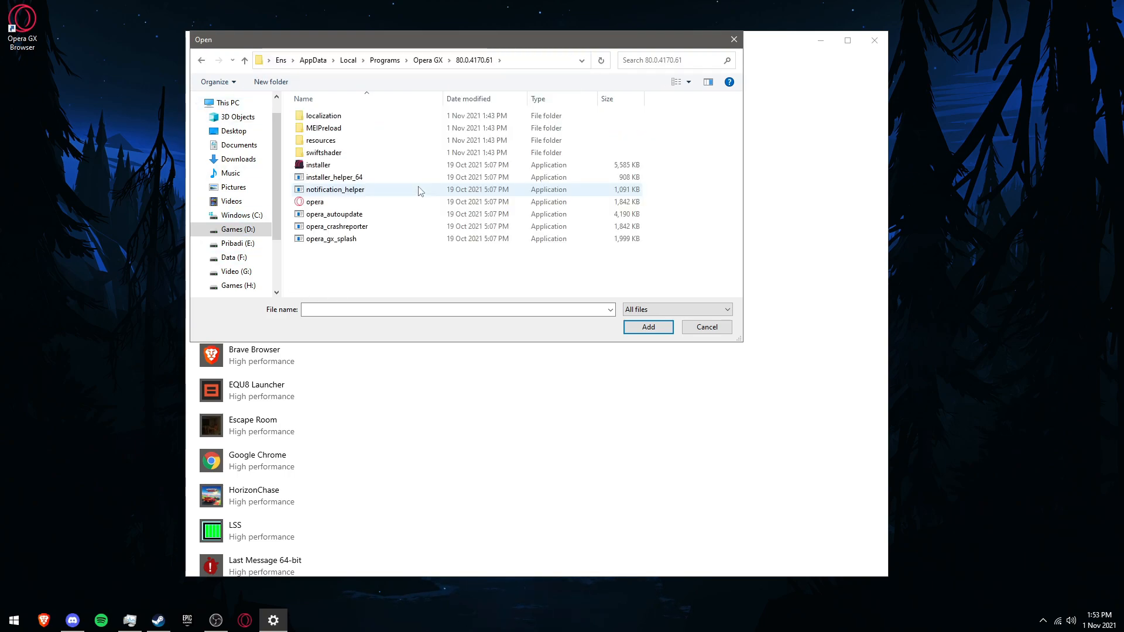
click(317, 204)
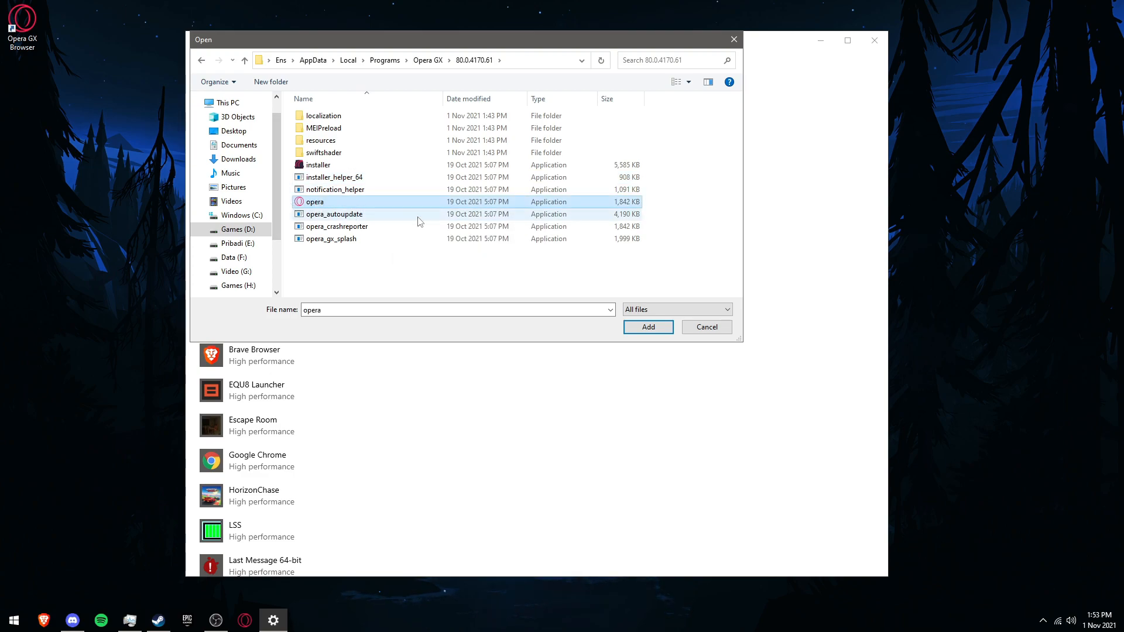
click(637, 328)
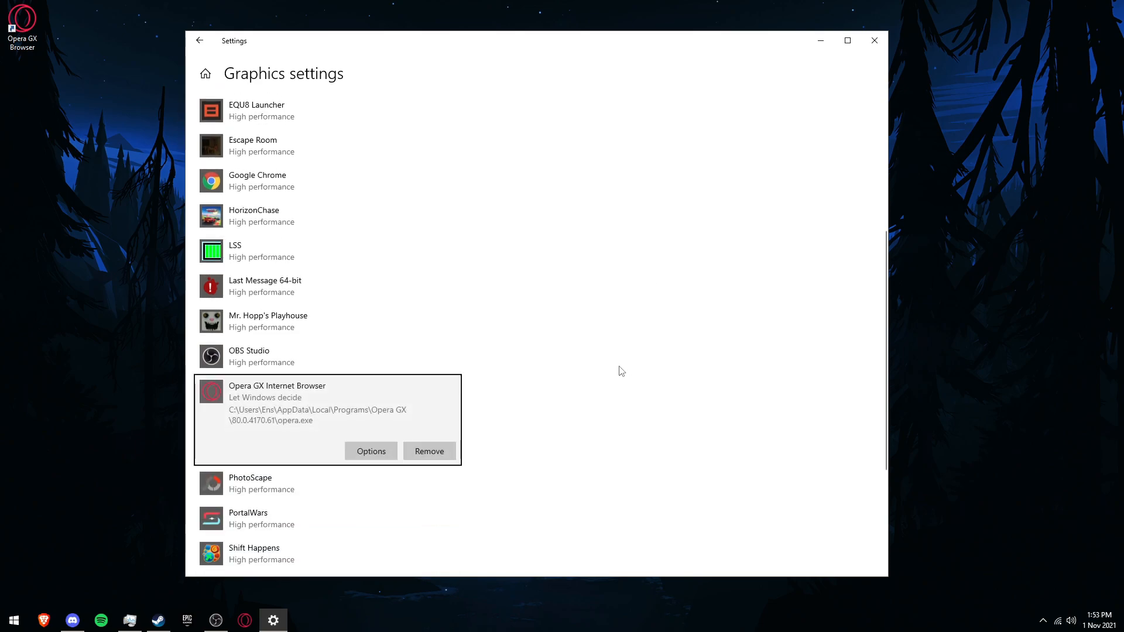
Step: Set the graphics preference of Opera GX Internet Browser to High performance and save it
scroll(628, 369, down, 2)
click(377, 387)
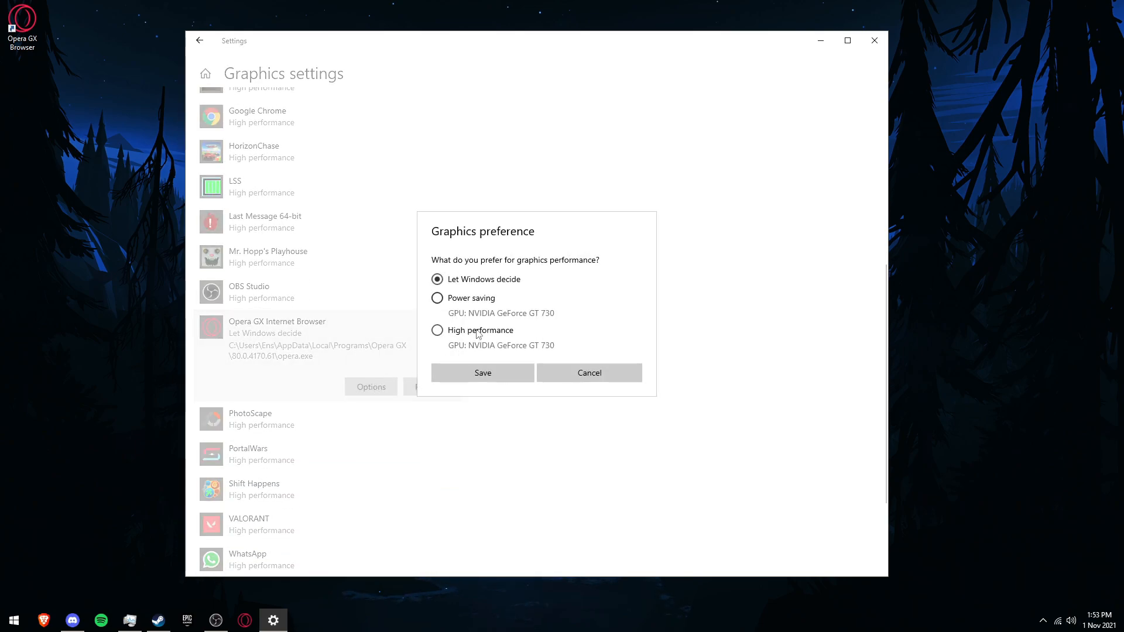
click(483, 373)
Step: Browse to the copied version folder path, go up to the Opera GX folder and add its opera application as a desktop app
scroll(521, 352, up, 10)
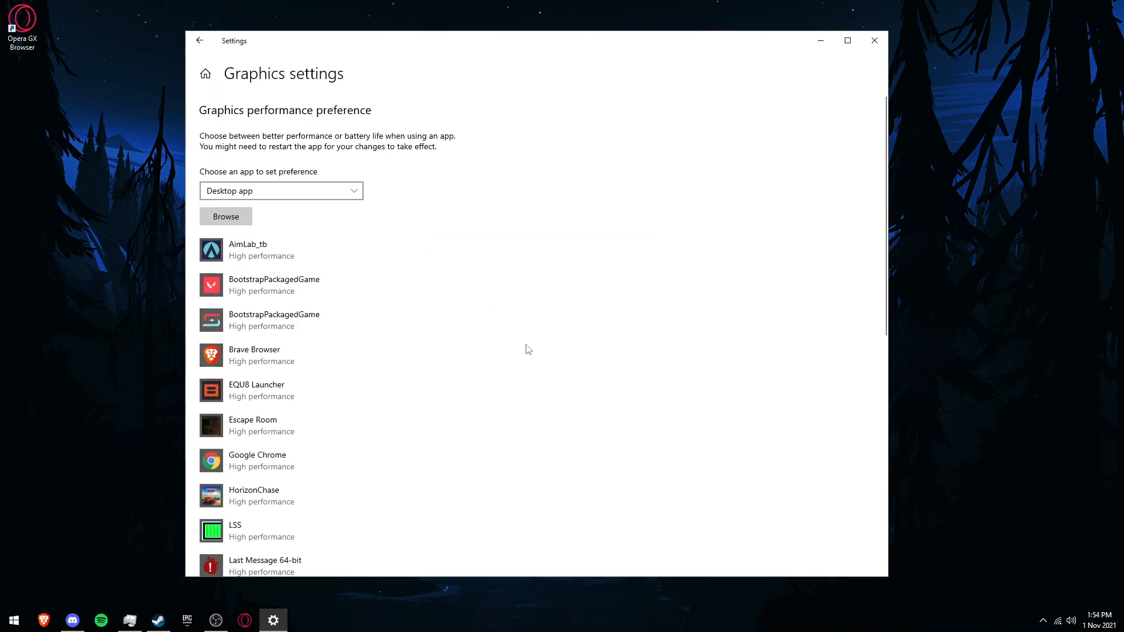
click(226, 216)
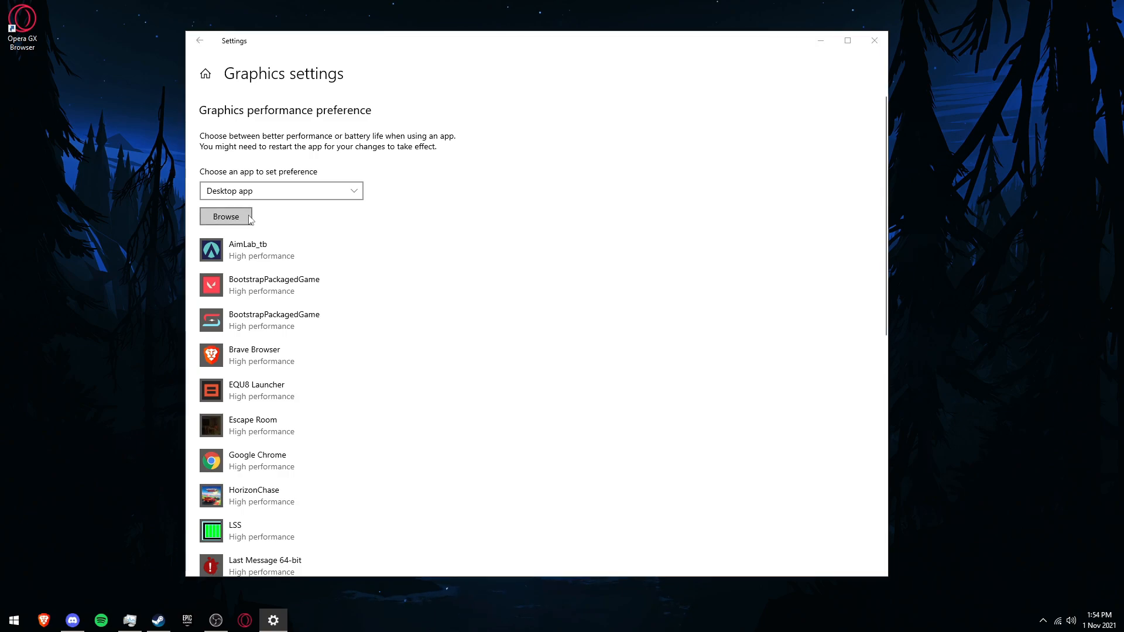
click(401, 62)
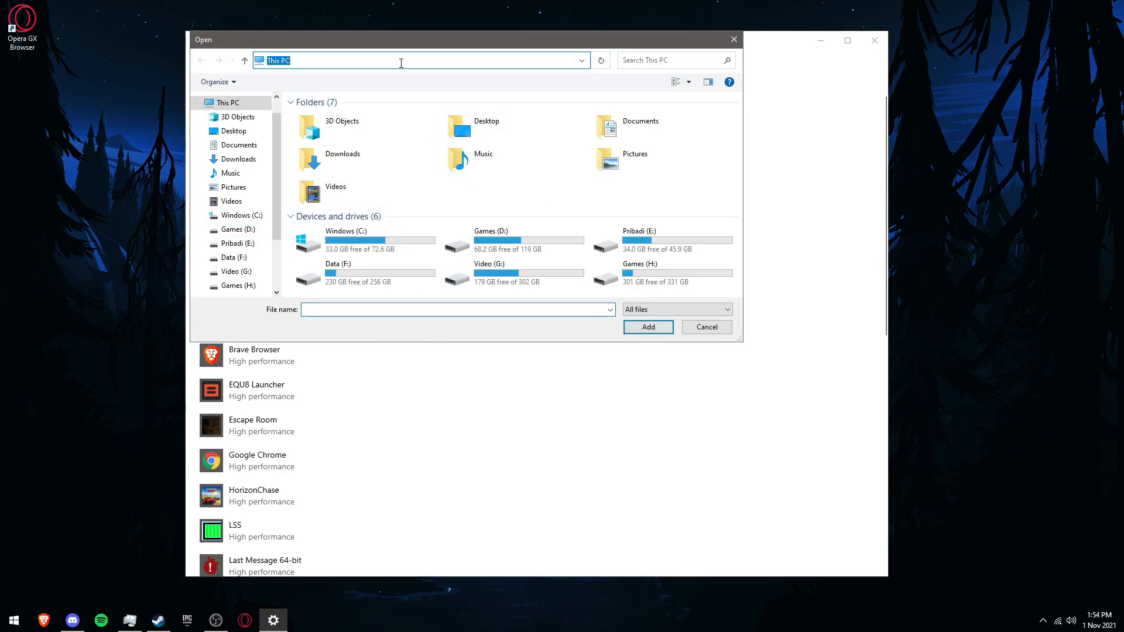
key(ctrl+v)
key(ctrl+a)
key(Return)
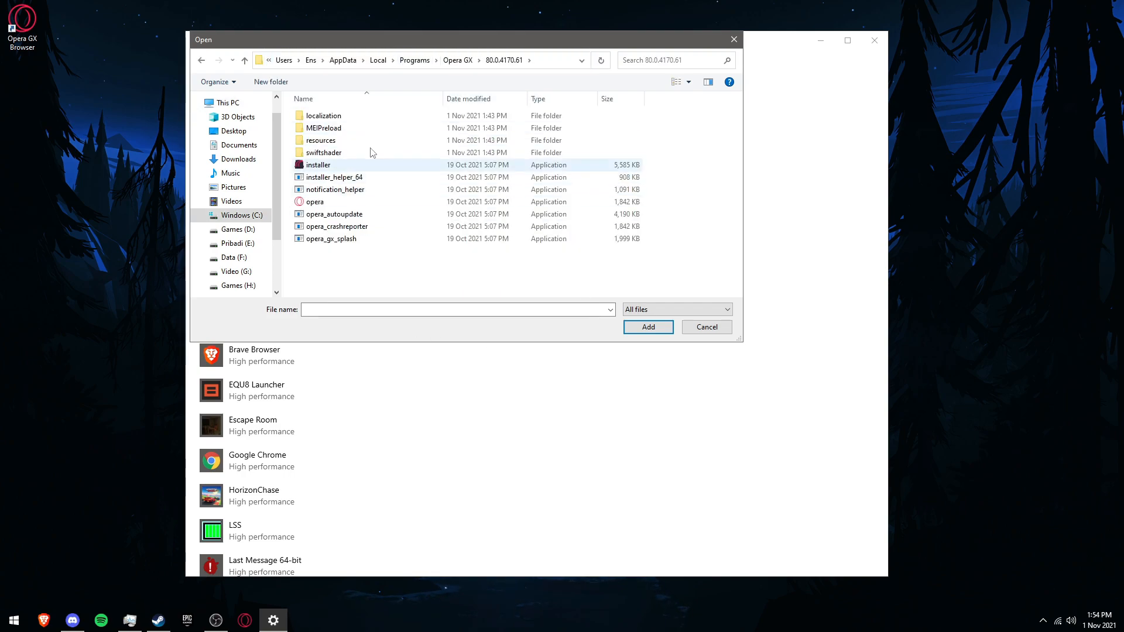
click(457, 64)
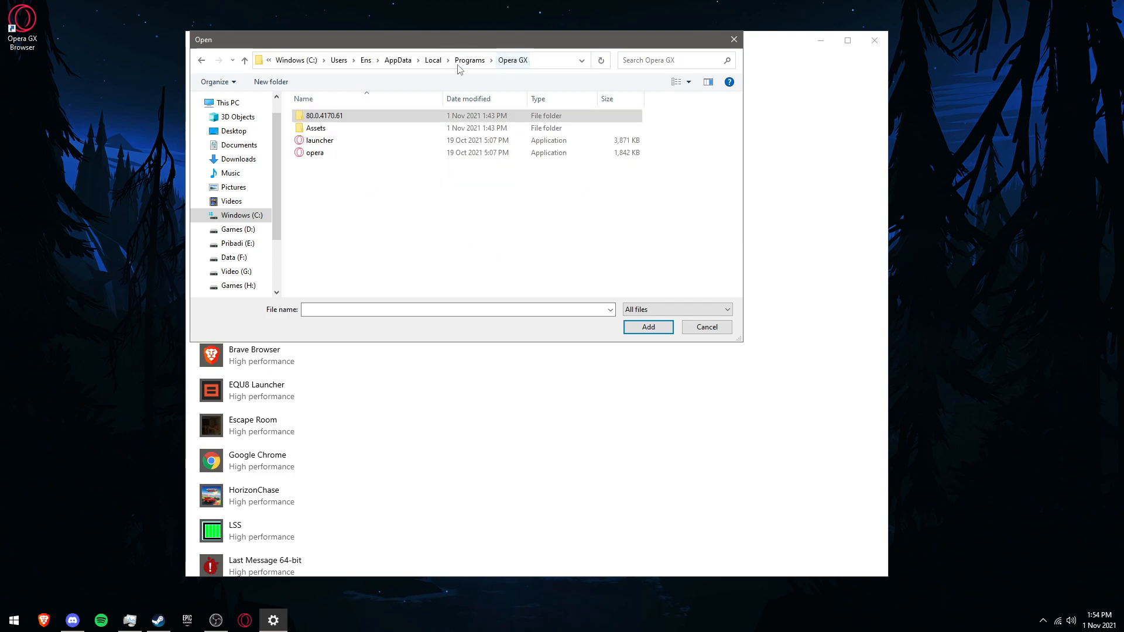
double_click(328, 157)
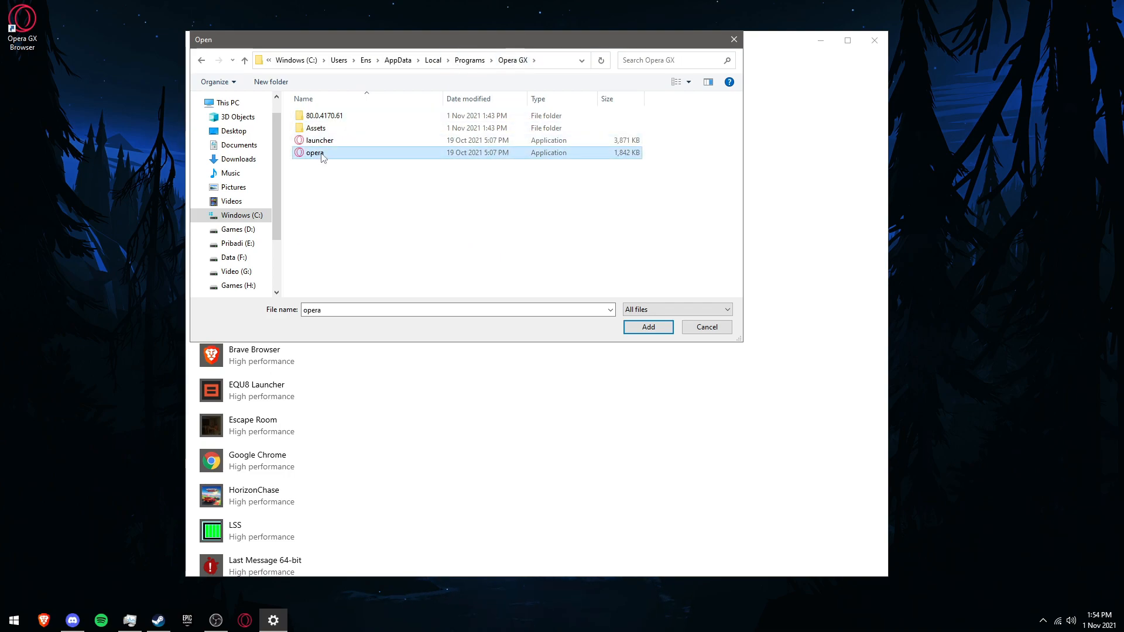
Step: Set the graphics preference of the newly added Opera GX opera.exe entry to High performance and save it
scroll(448, 275, down, 3)
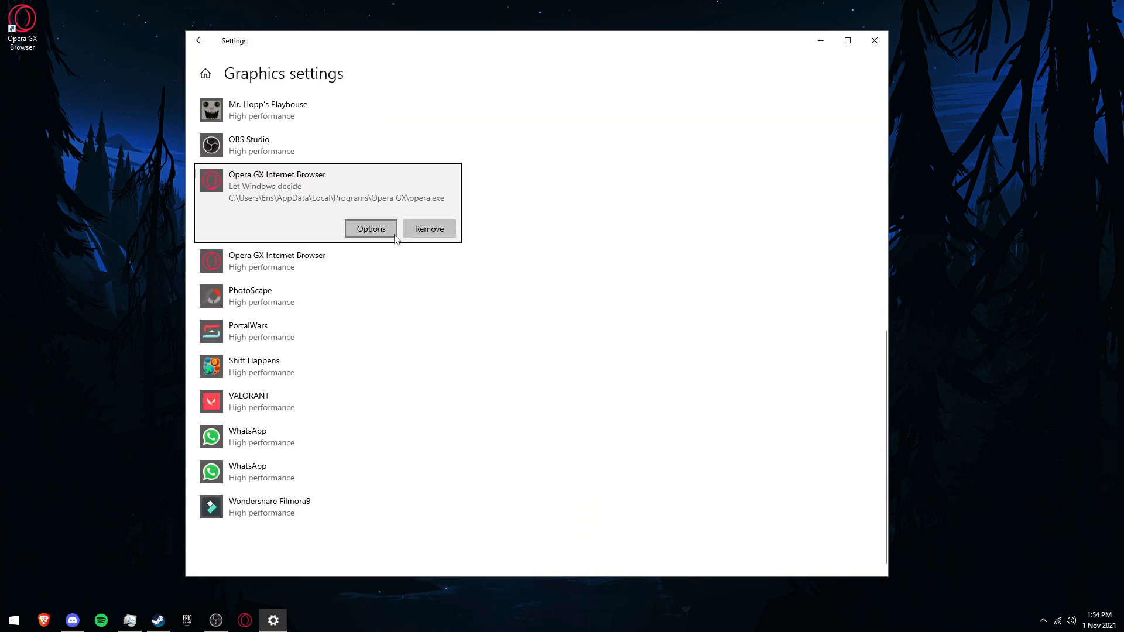
click(371, 229)
click(438, 330)
click(483, 373)
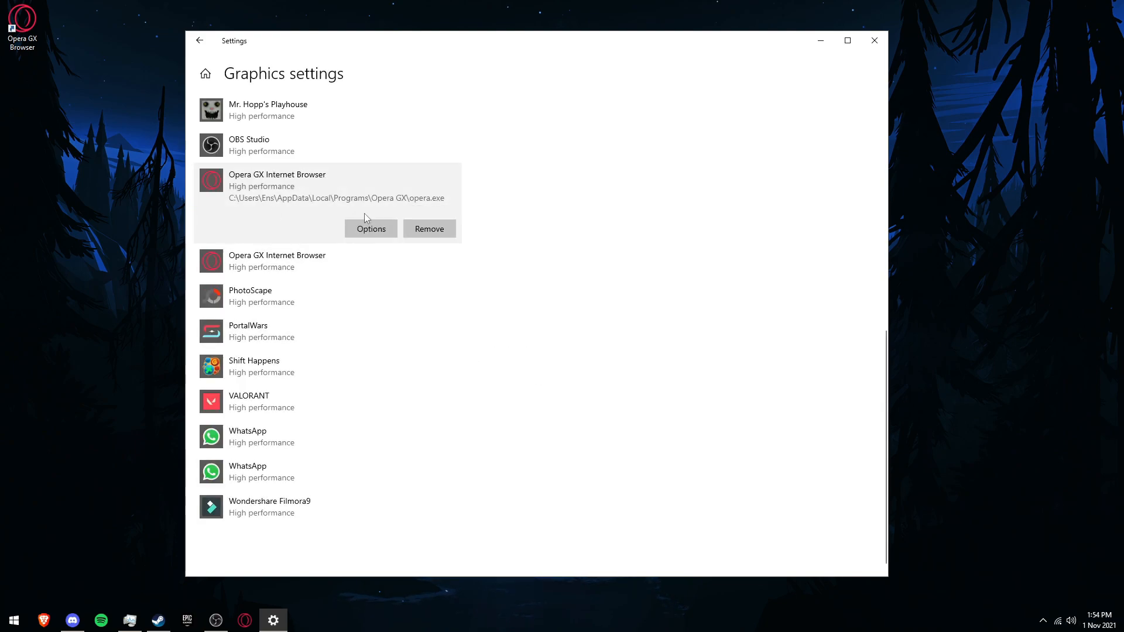
Step: Browse again to the copied path, go up to the Opera GX folder and add the launcher application as a desktop app
click(350, 267)
click(372, 178)
scroll(673, 515, up, 10)
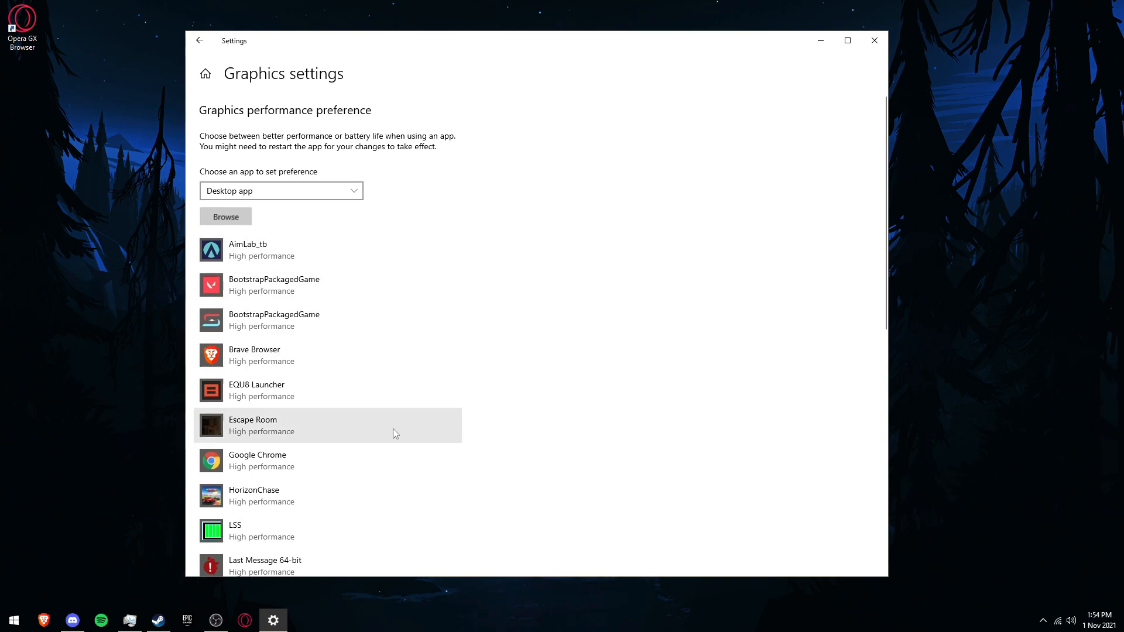
click(249, 222)
click(416, 60)
key(ctrl+v)
key(Return)
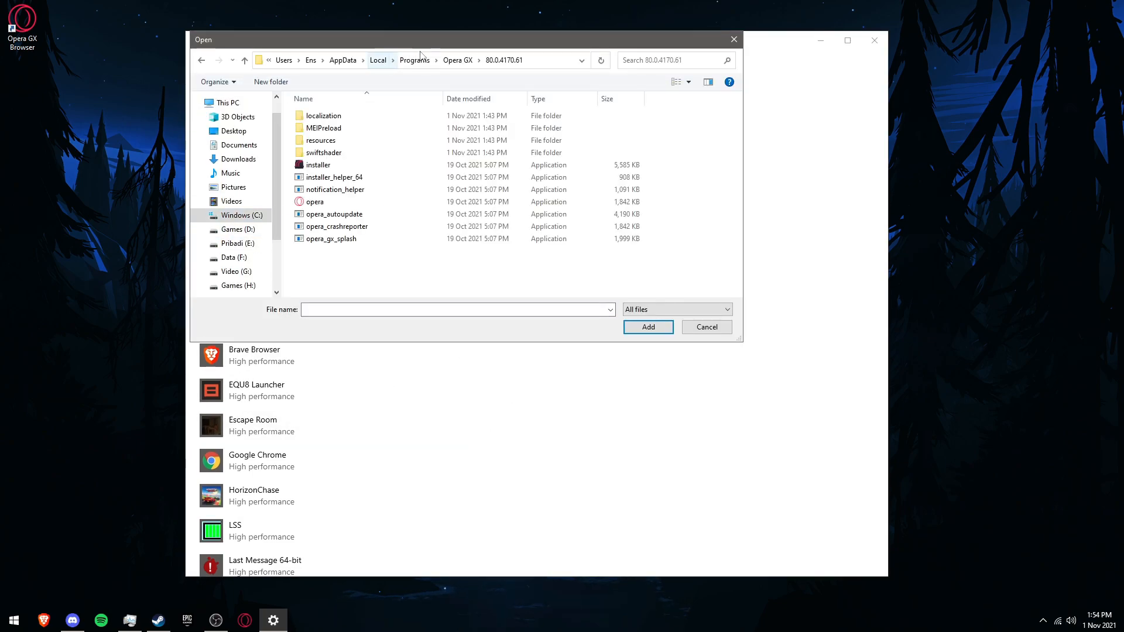
click(458, 59)
click(361, 146)
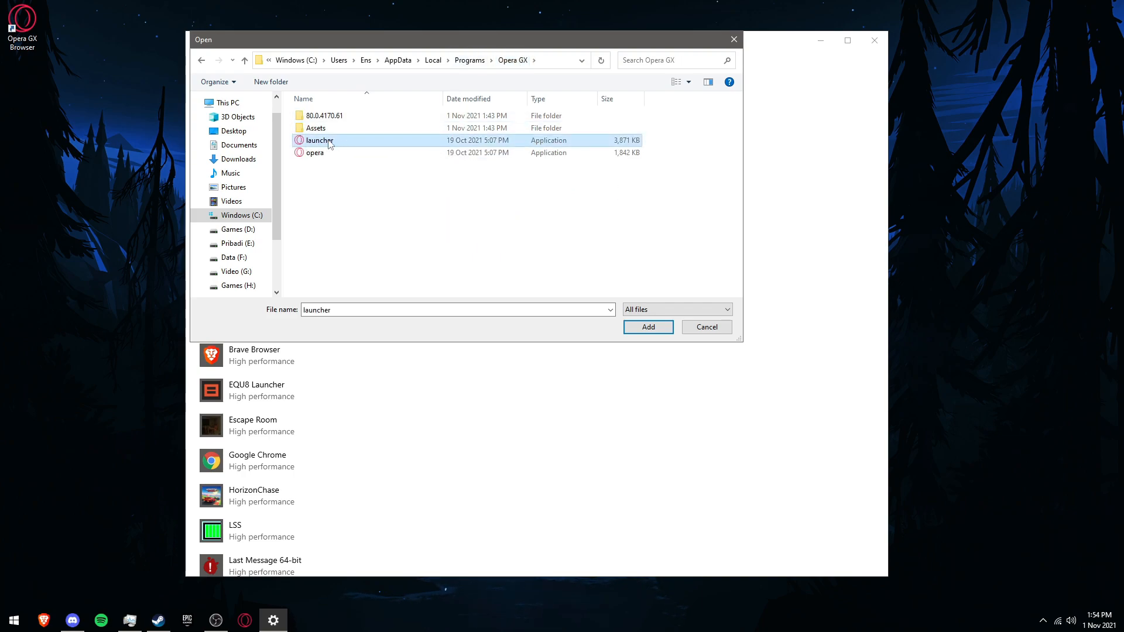
click(653, 329)
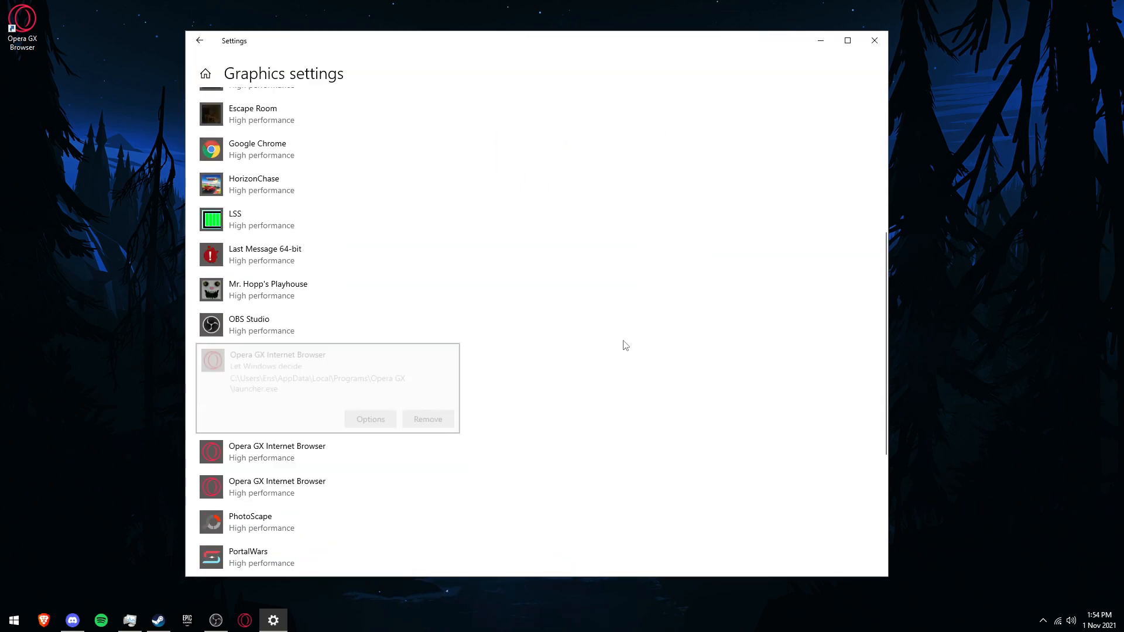
Step: Set the graphics preference of the Opera GX launcher.exe entry to High performance and save it
click(371, 313)
click(472, 332)
click(483, 372)
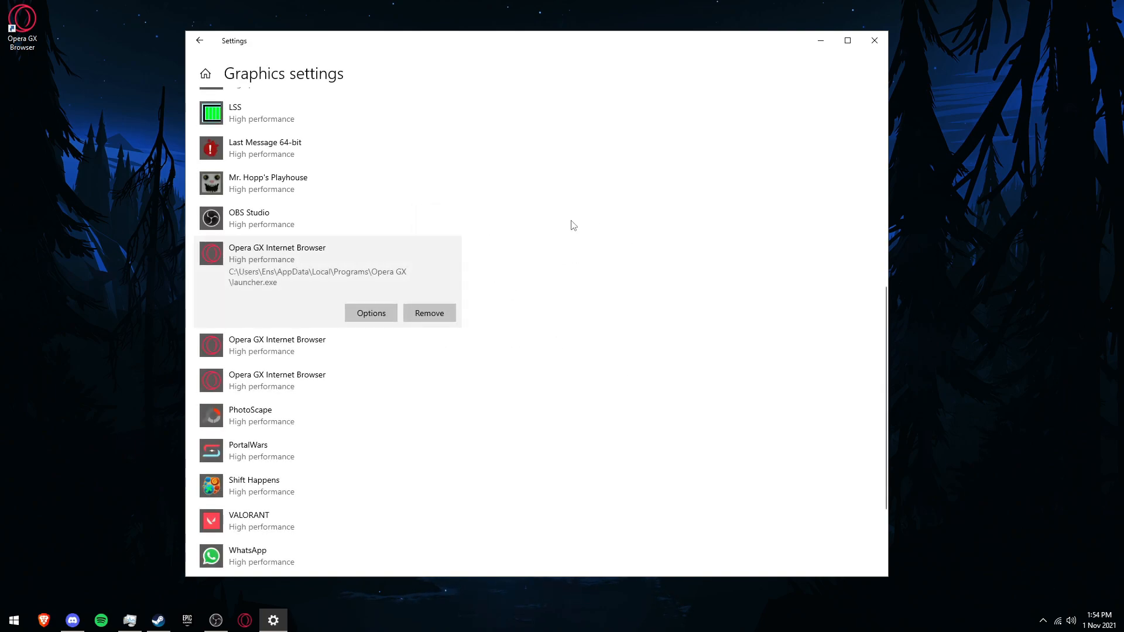
Step: Check the paths and preferences of the three Opera GX Internet Browser entries, then close Settings
click(351, 354)
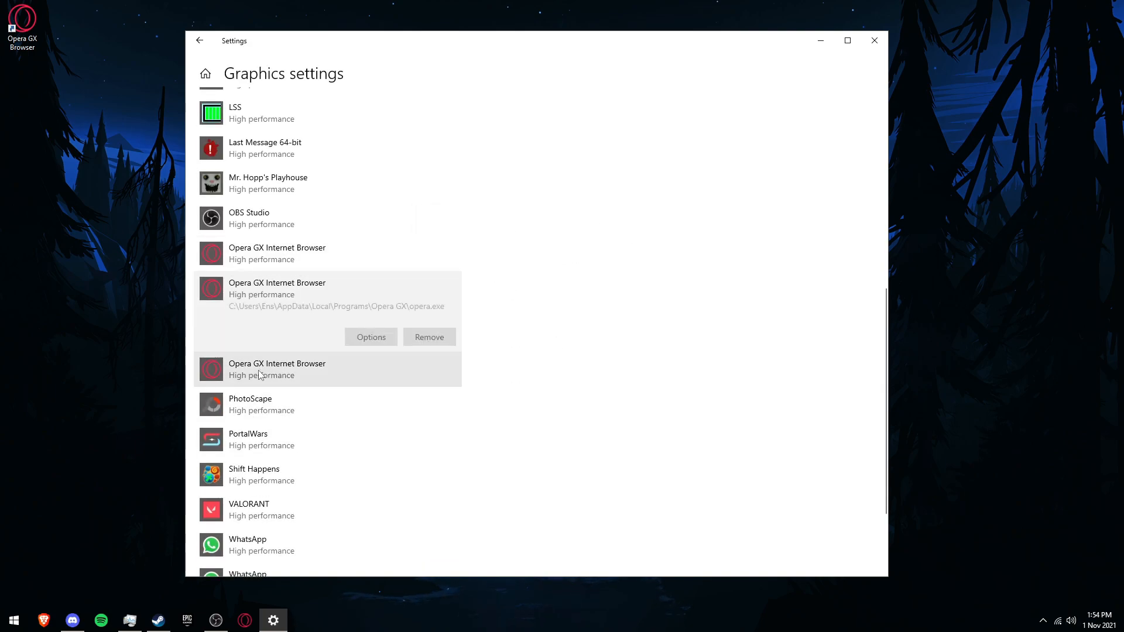
click(331, 258)
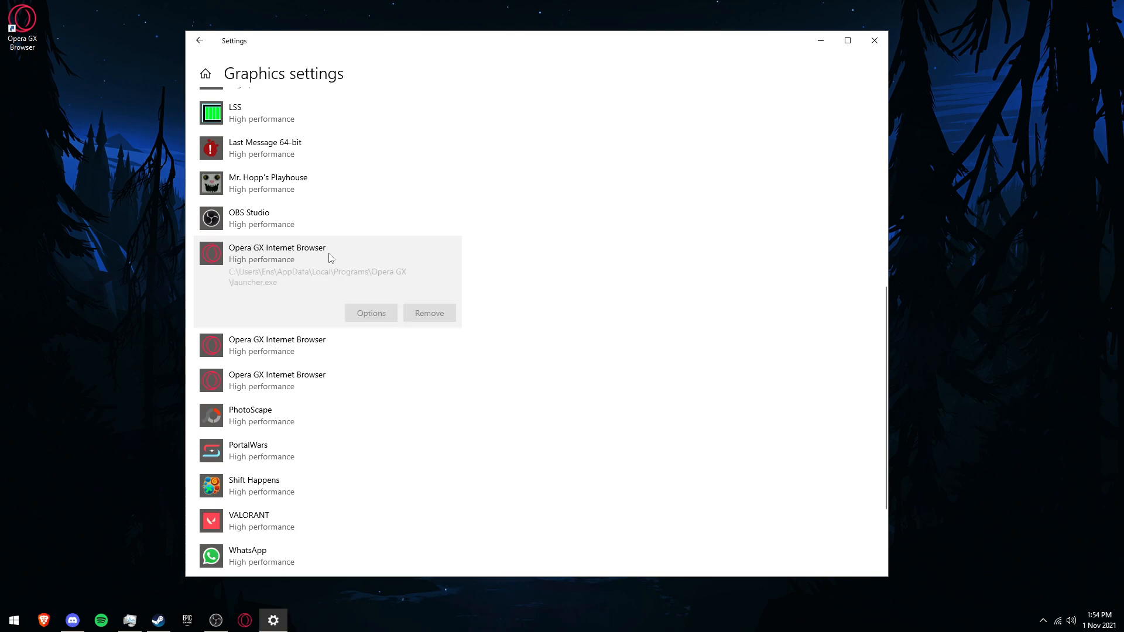
click(305, 340)
click(314, 368)
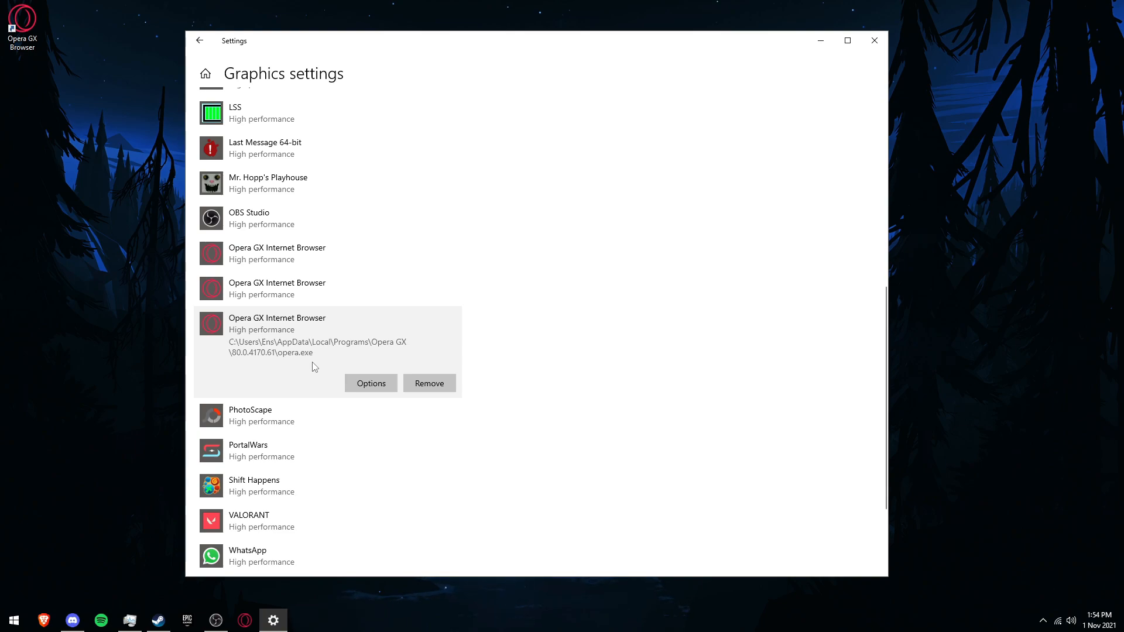
click(874, 40)
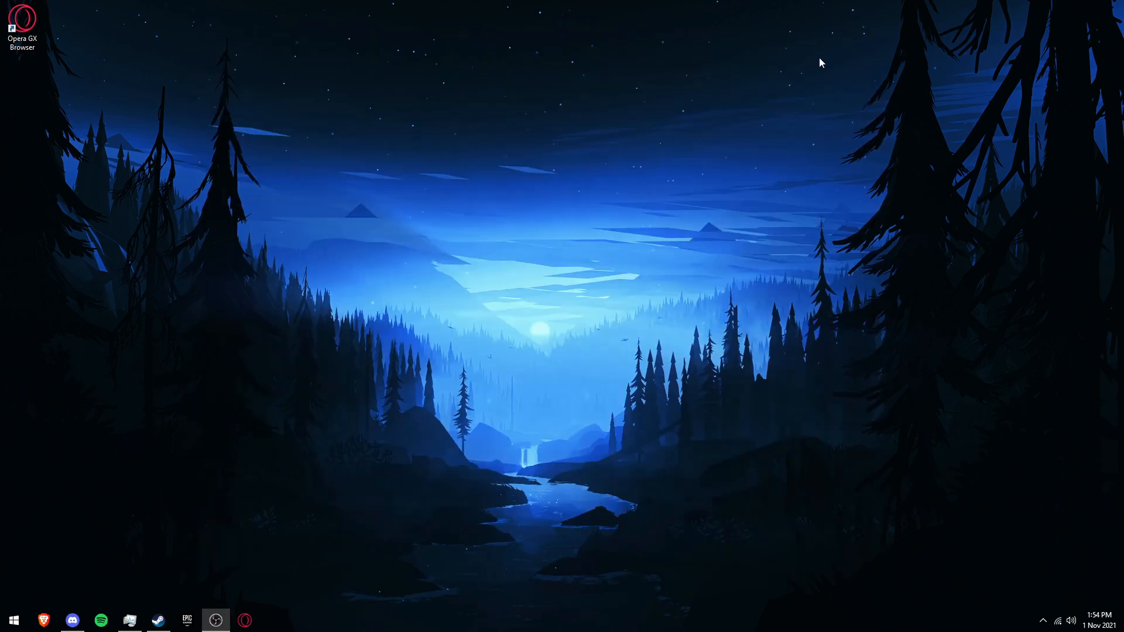